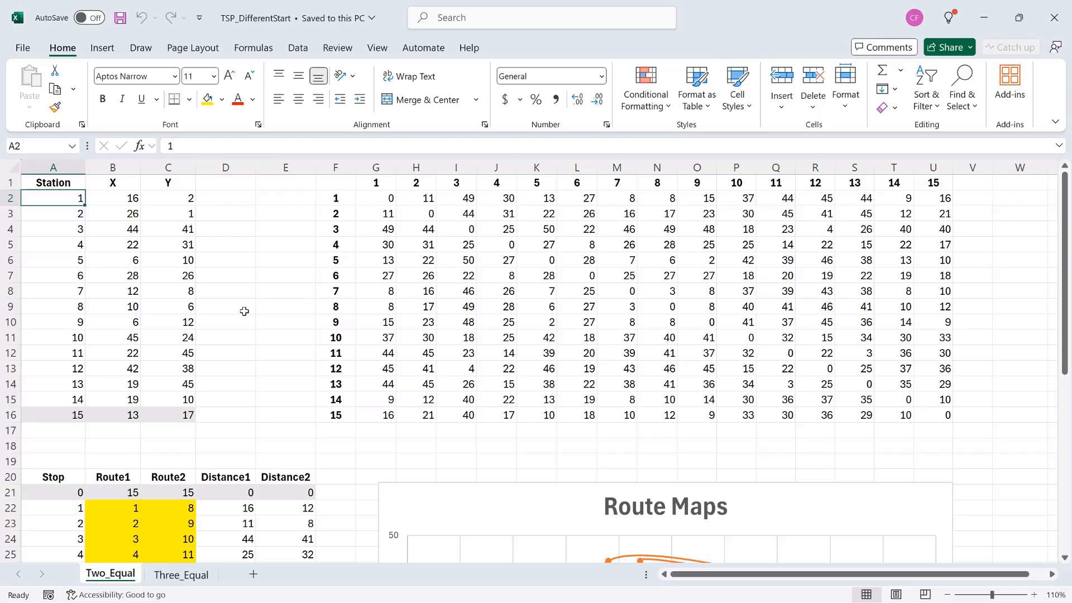
Review the station coordinates, distance matrix, route tables and route map on the Two_Equal sheet.
scroll(244, 311, down, 2)
scroll(244, 311, down, 1)
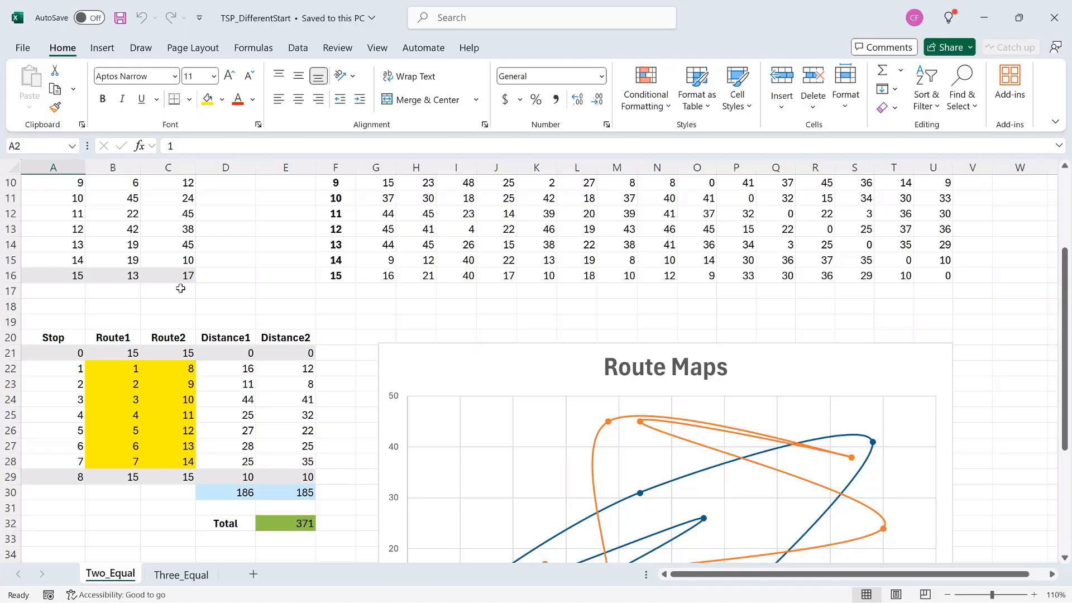
scroll(367, 334, down, 2)
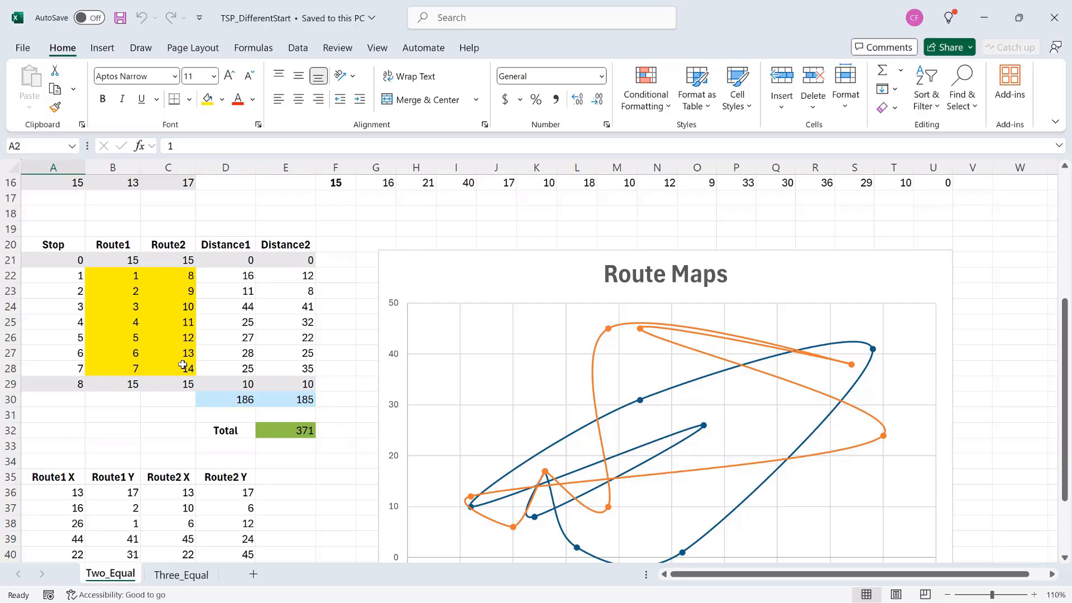
scroll(183, 365, down, 2)
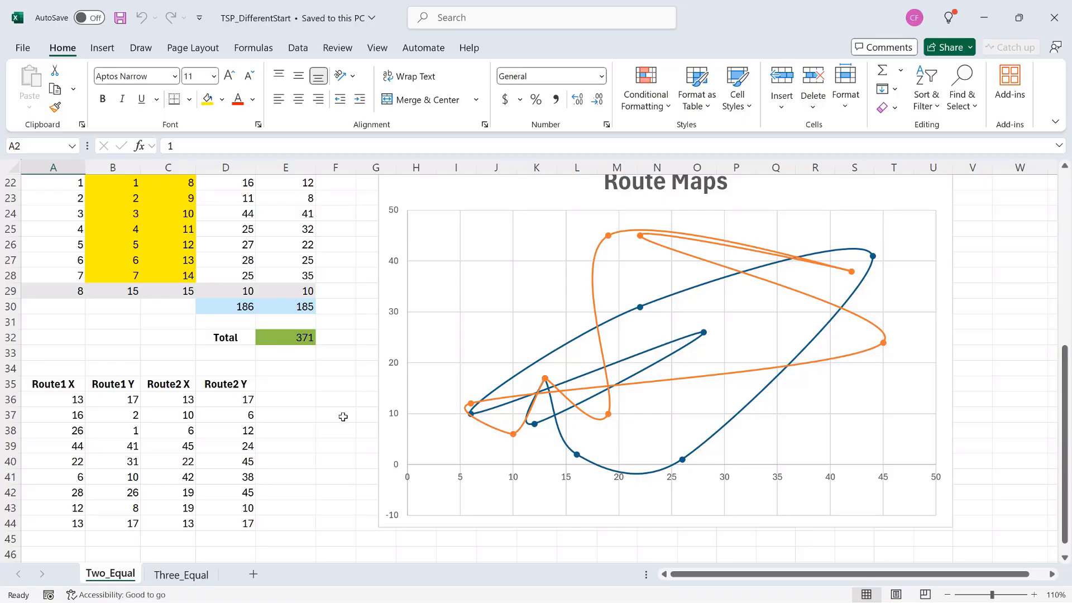
scroll(343, 416, up, 7)
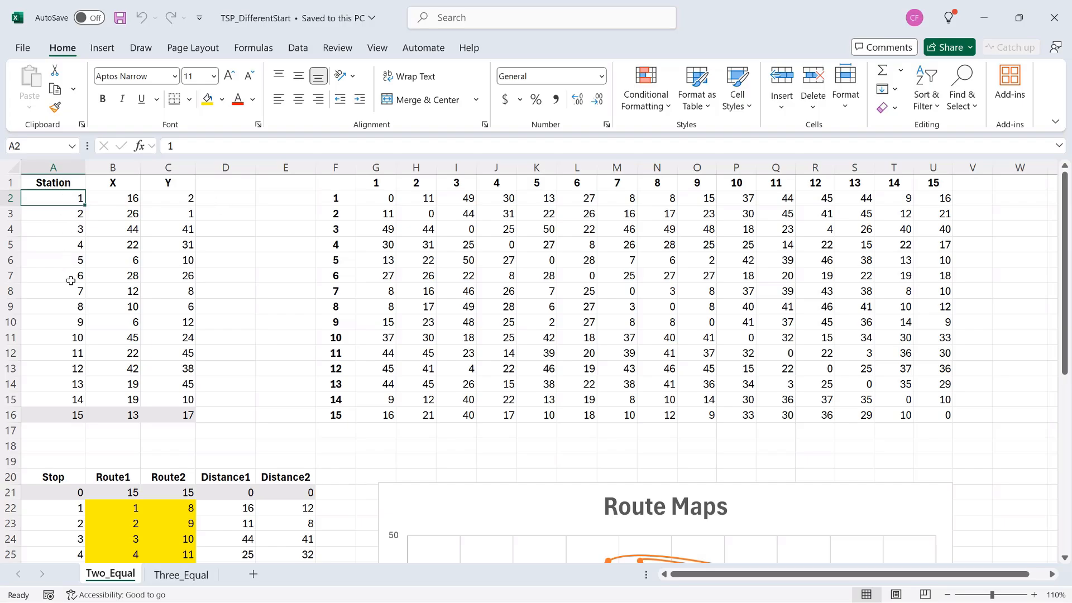
Copy the station 15 row into row 17 and change it to station 16 with X 35 and Y 13.
click(77, 416)
drag(77, 415, 174, 416)
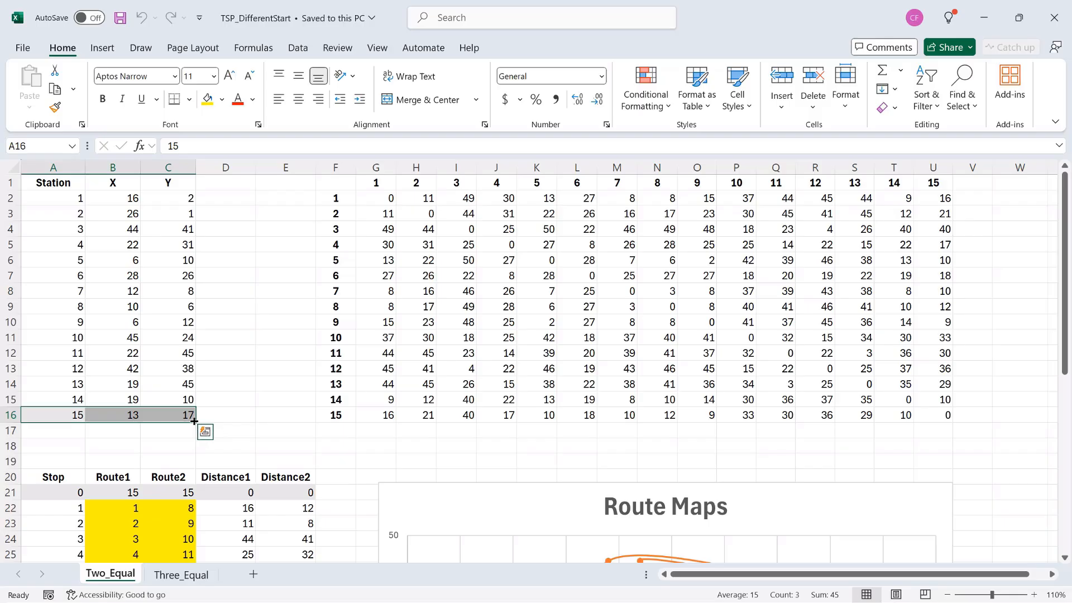
drag(195, 423, 196, 435)
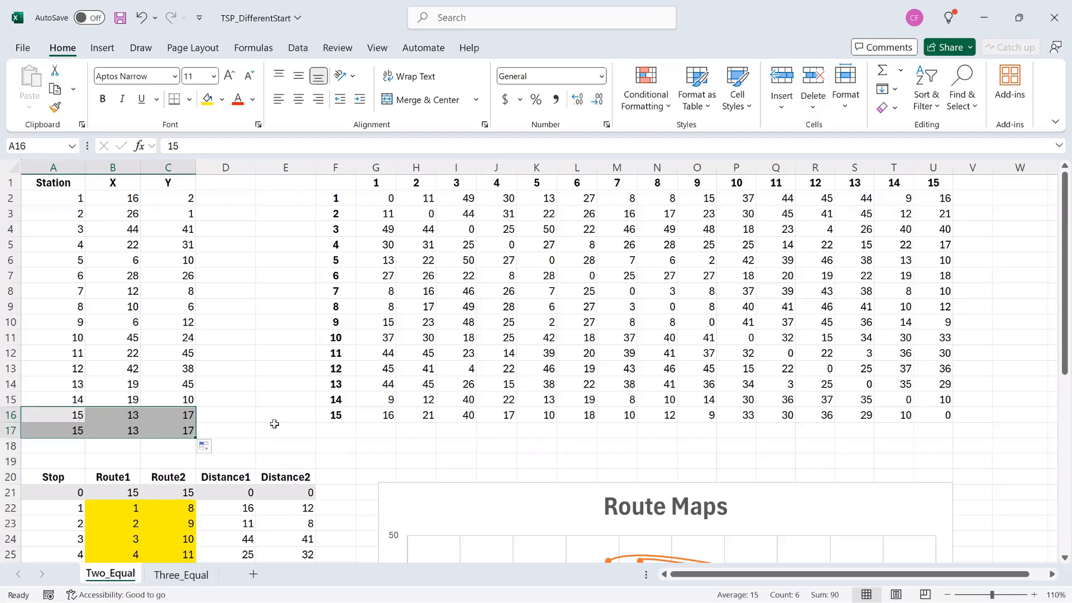
click(85, 431)
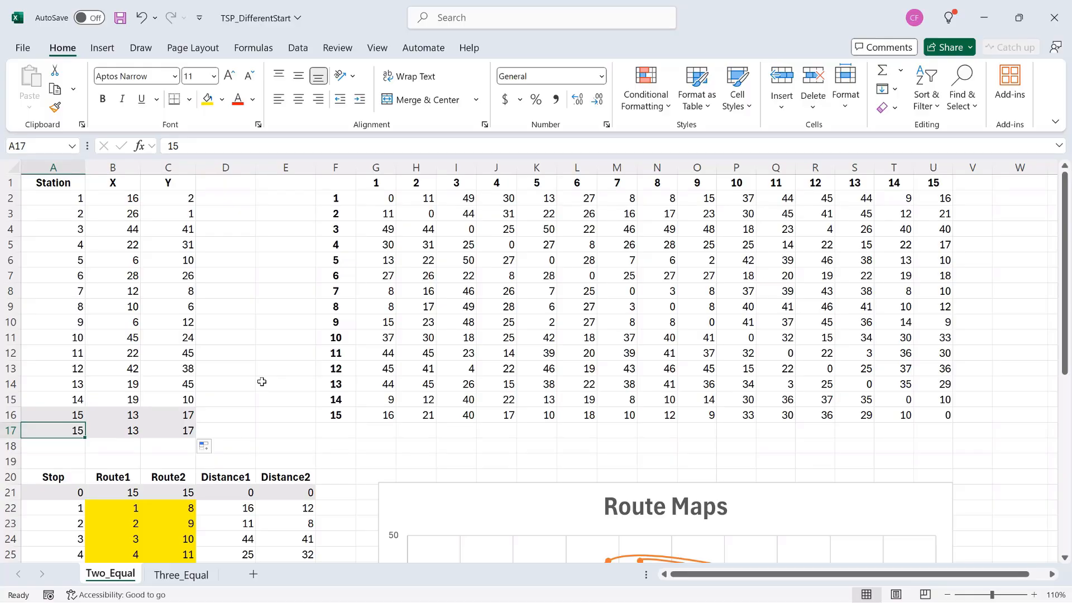
text(16)
key(Tab)
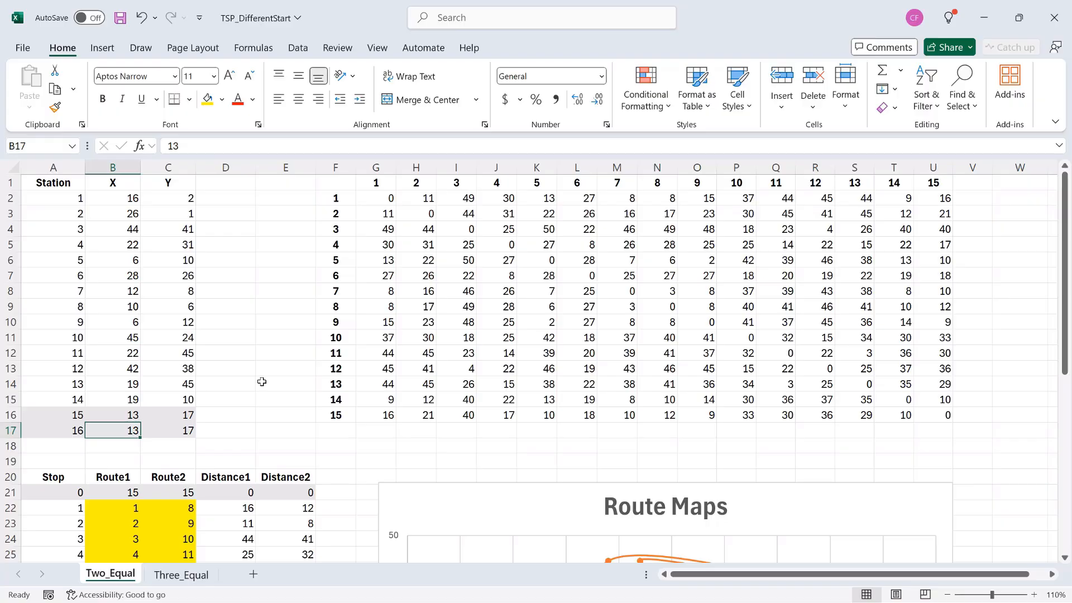
text(35)
key(Tab)
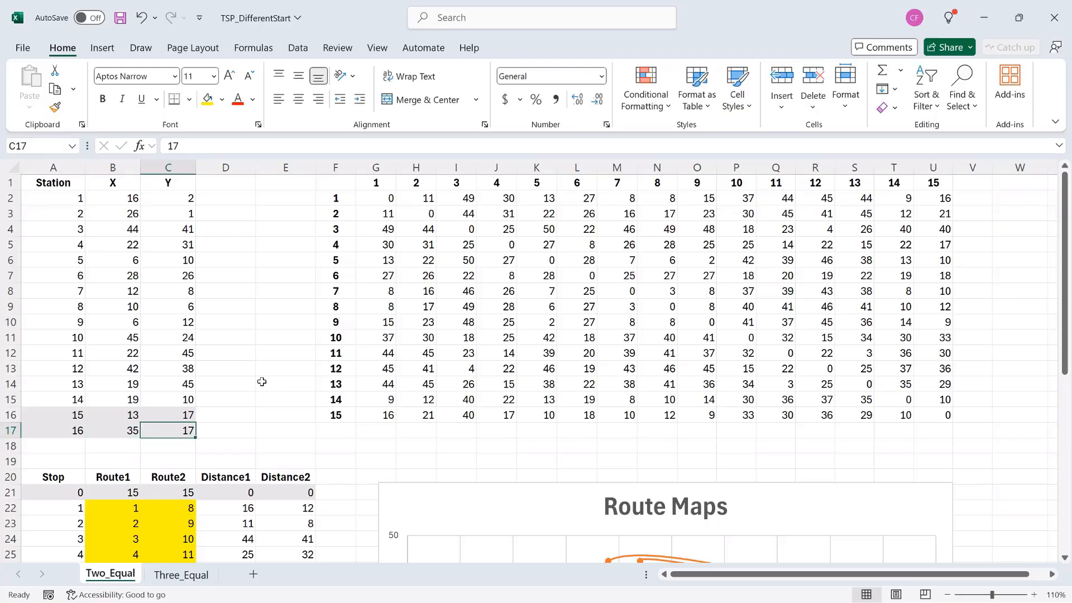
text(13)
key(Tab)
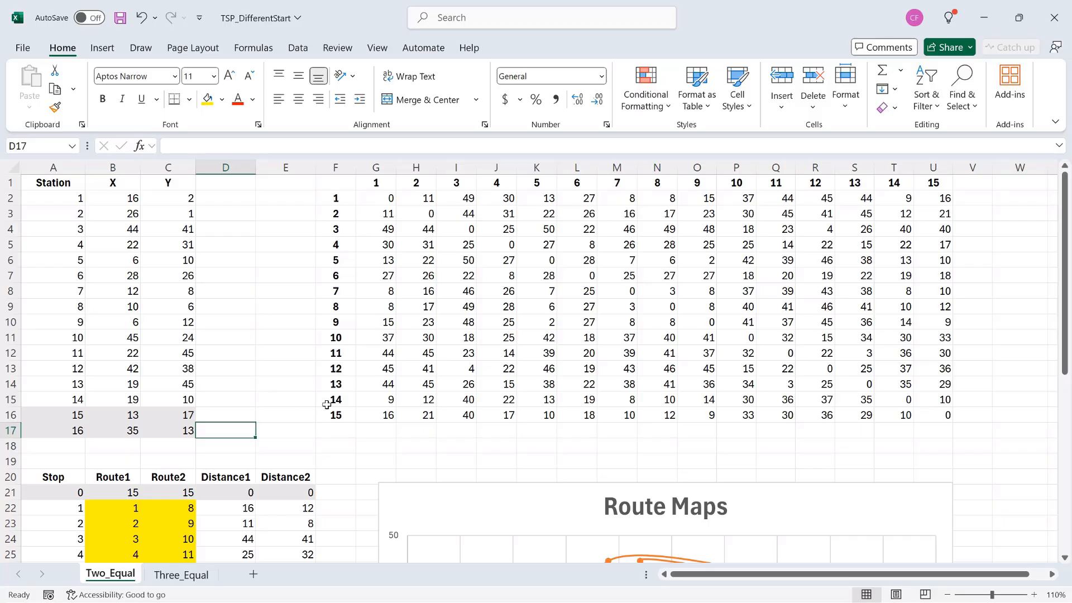
Extend the distance matrix's row and column headings to 16 by continuing the series from 14 and 15.
drag(327, 405, 358, 435)
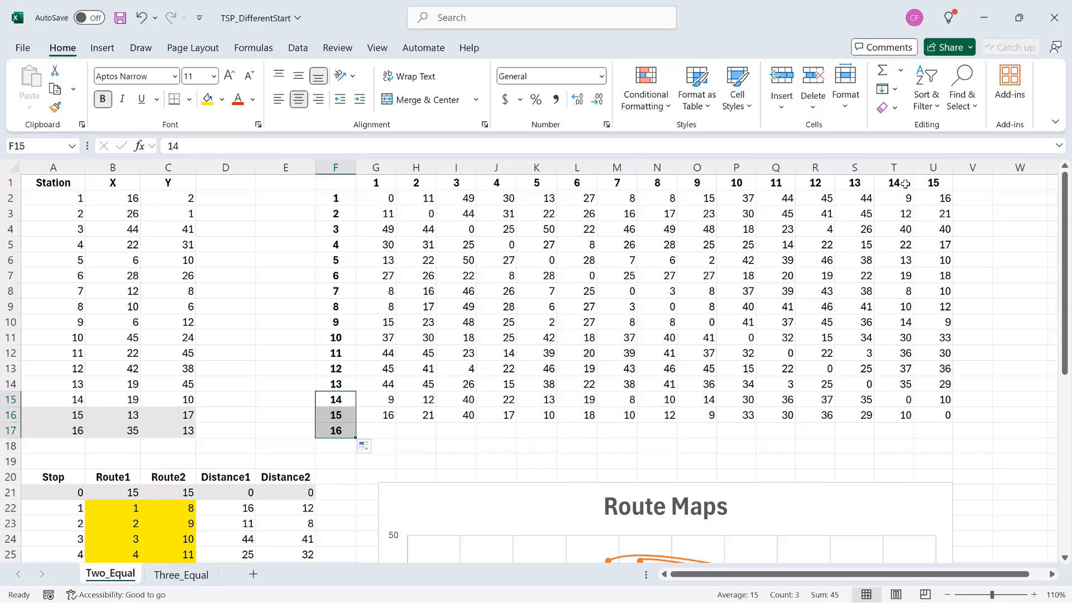
drag(905, 184, 983, 193)
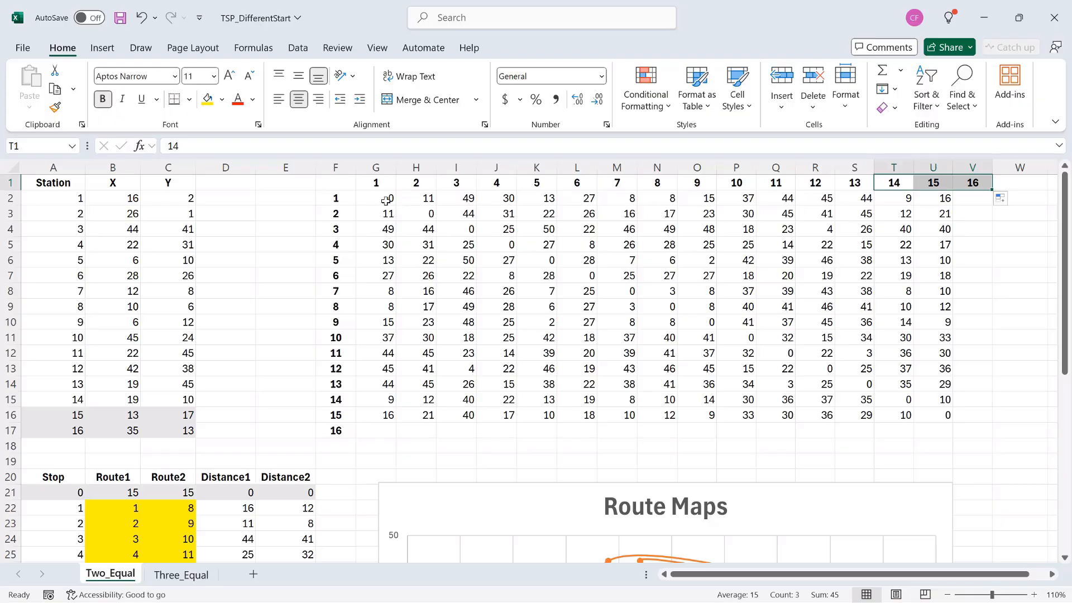
Change all four VLOOKUP ranges in the distance formula in G2 to $A$2:$C$17.
click(386, 201)
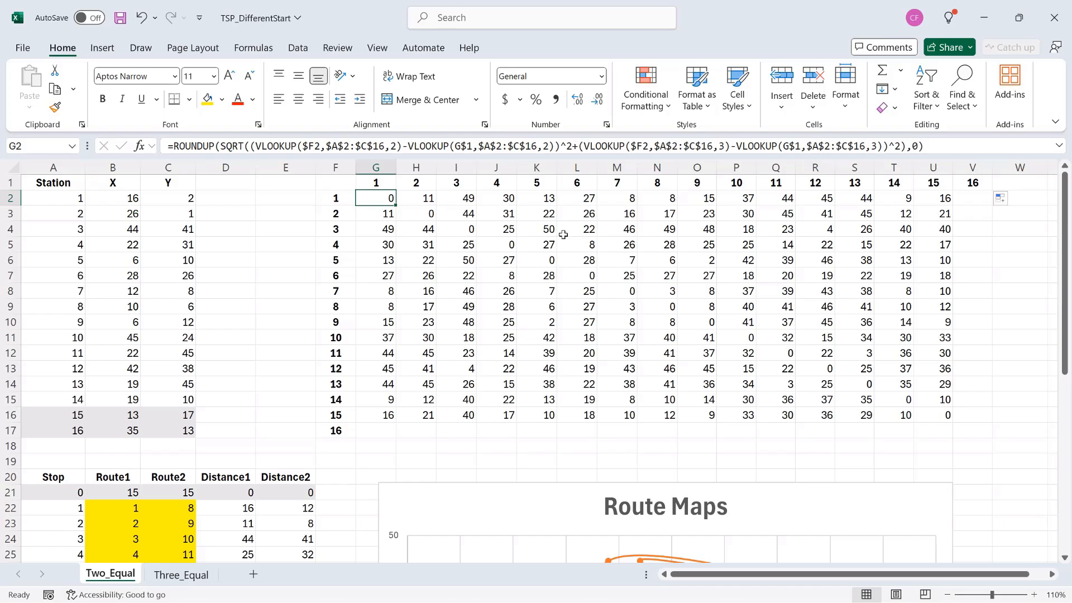
click(384, 147)
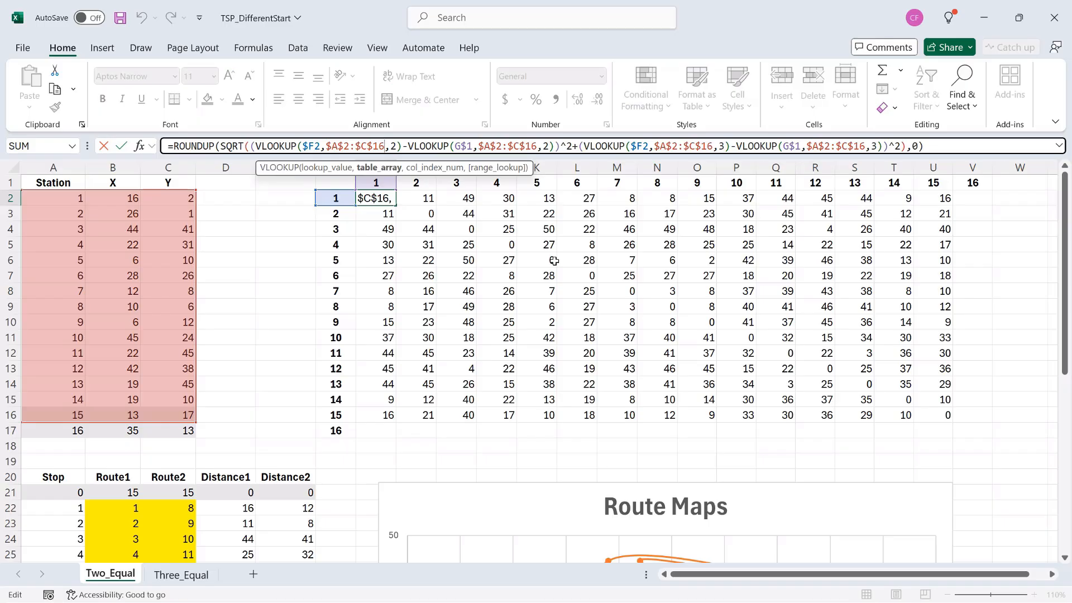
key(BackSpace)
text(7)
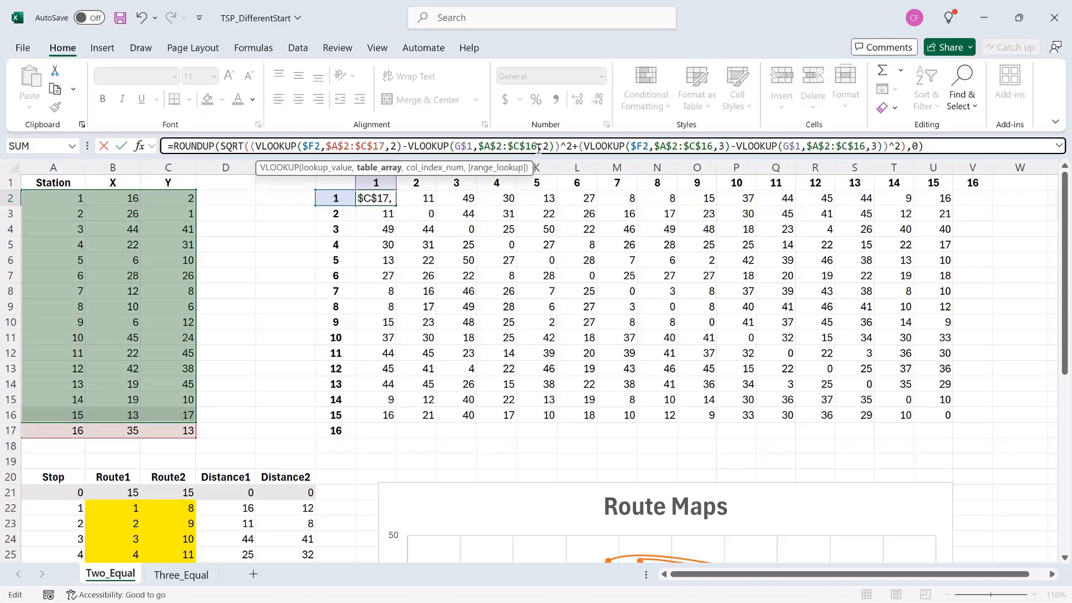
click(538, 148)
key(BackSpace)
text(7)
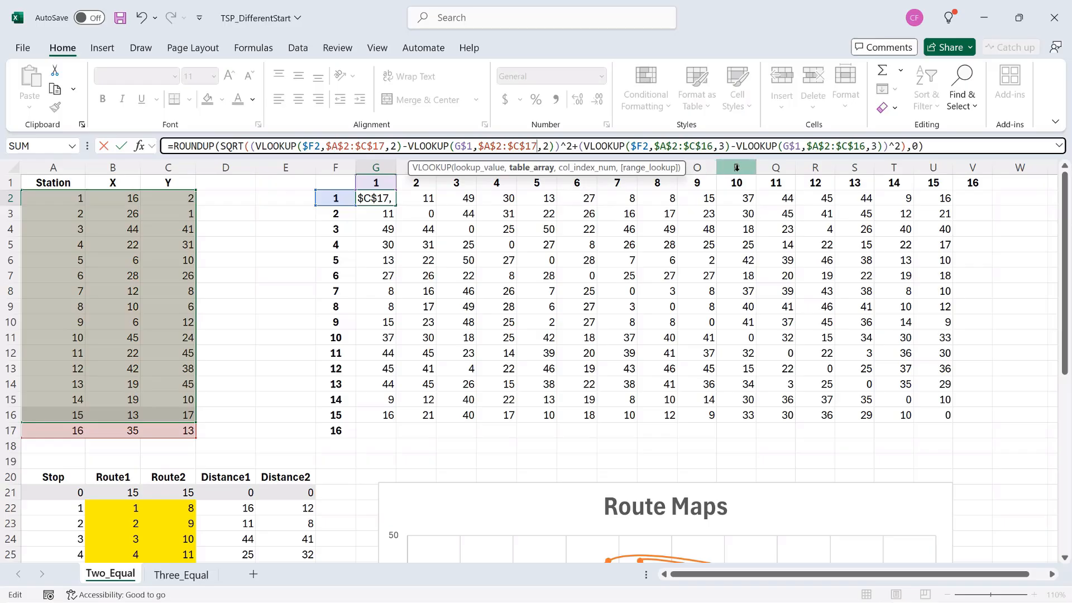
click(715, 148)
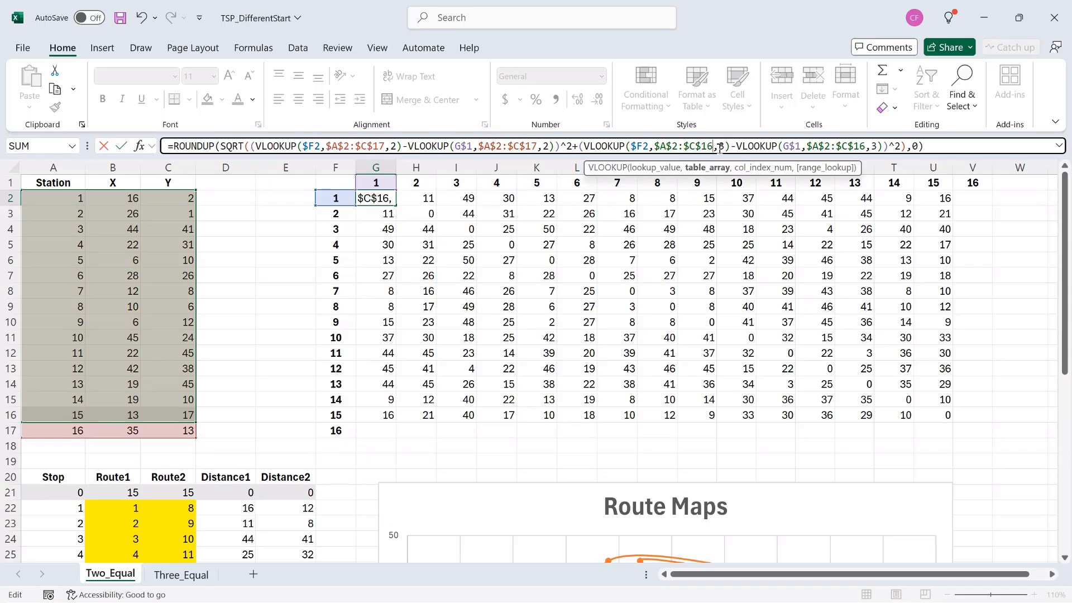
key(BackSpace)
text(7)
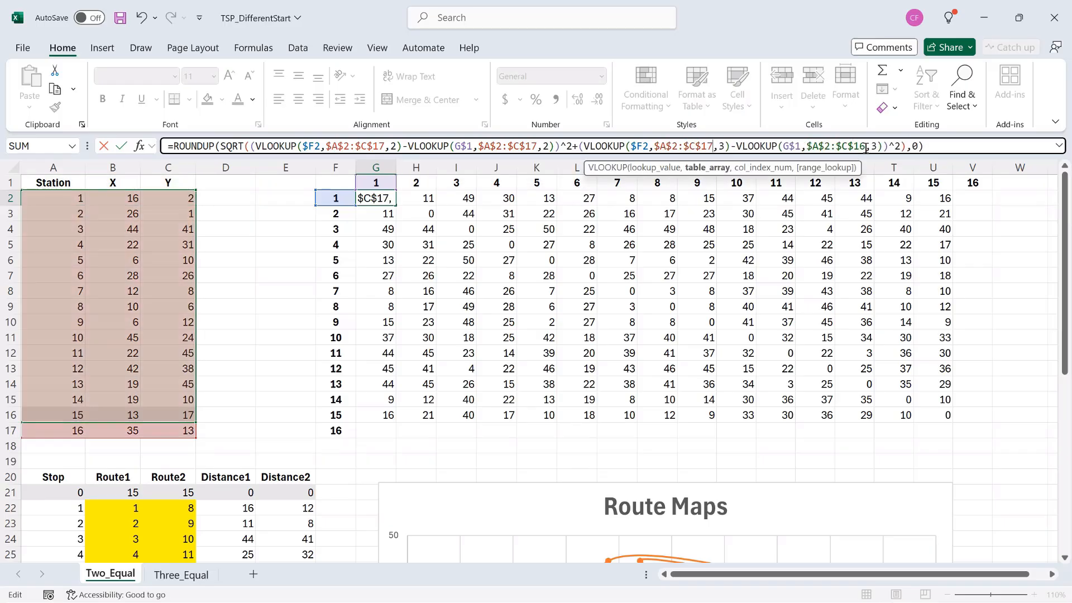
click(869, 147)
key(BackSpace)
text(7)
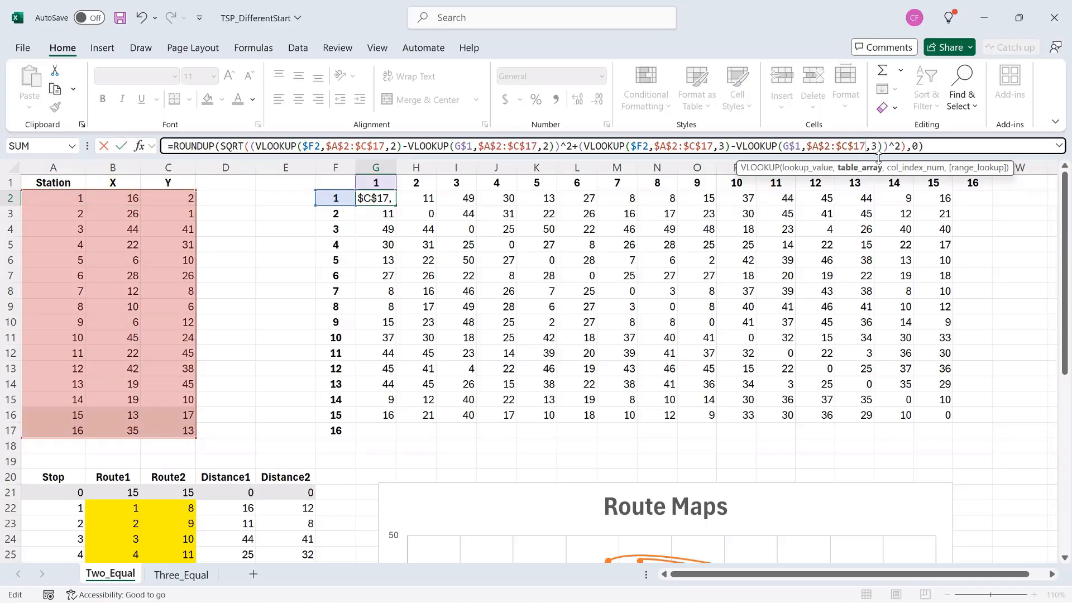
key(Return)
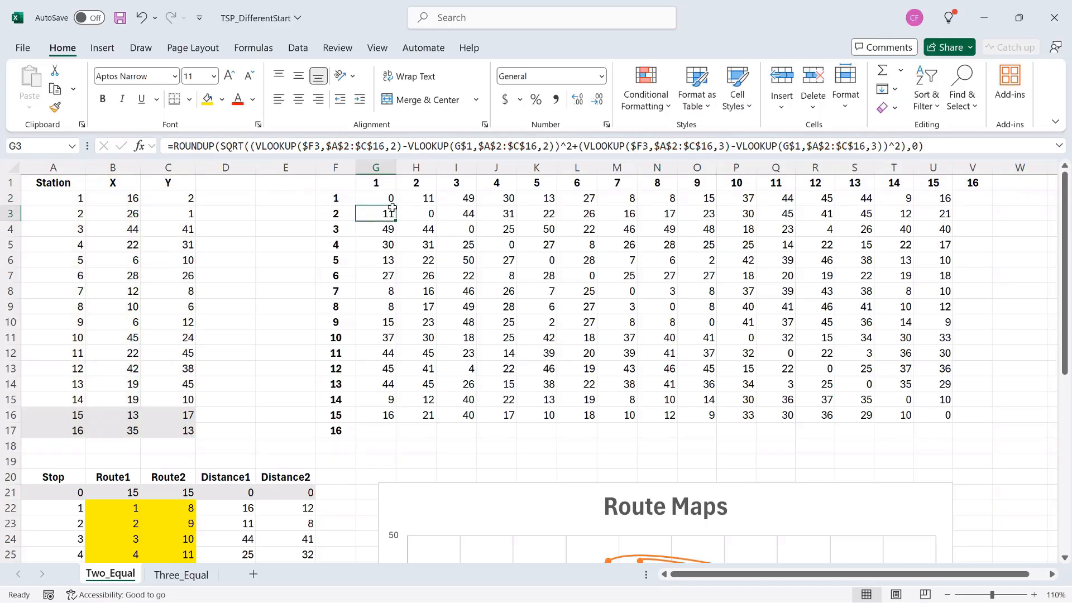
Fill the distance formula from G2 through the whole matrix to V17 and check the formula in the corner cells.
click(373, 200)
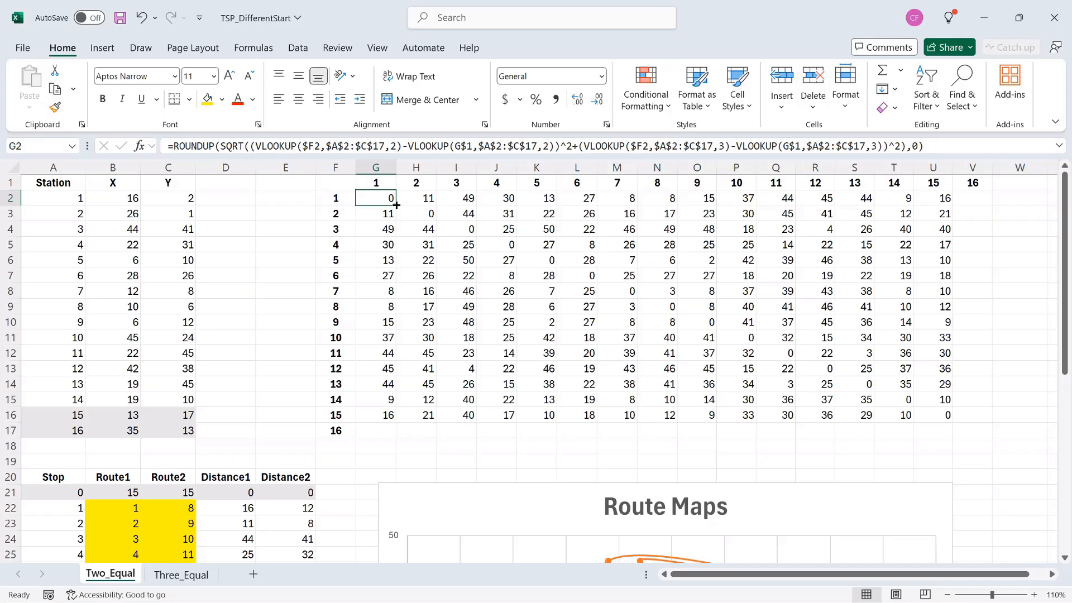
drag(396, 206, 388, 435)
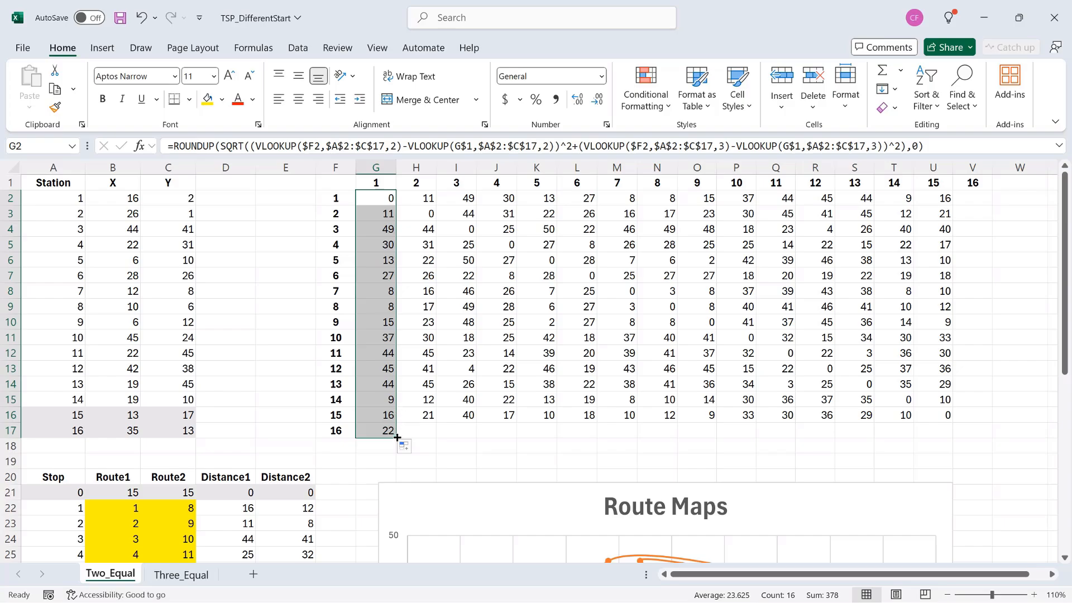
drag(398, 435, 988, 444)
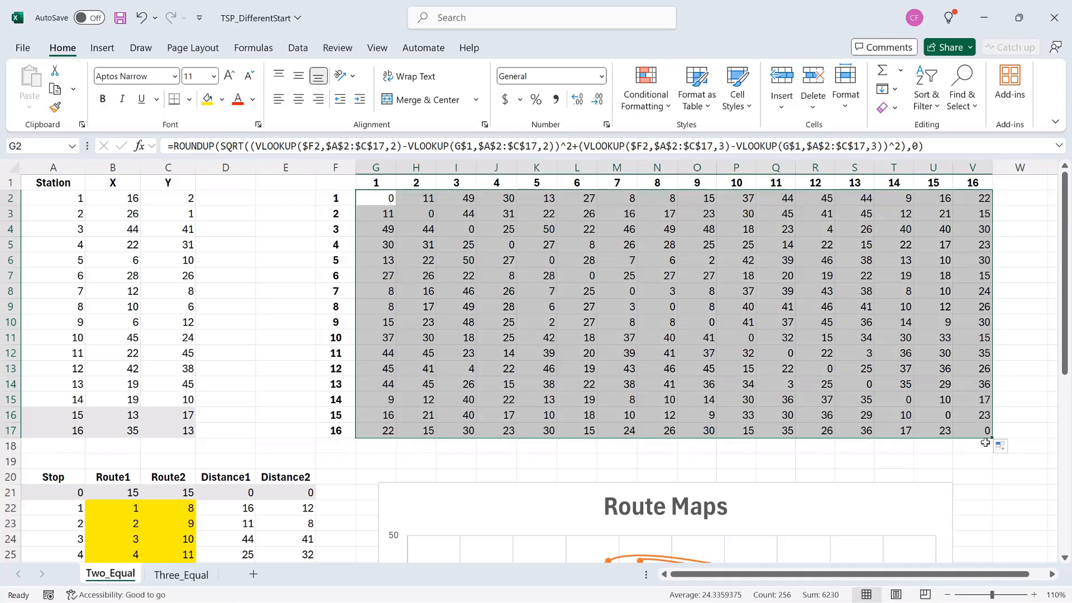
click(982, 431)
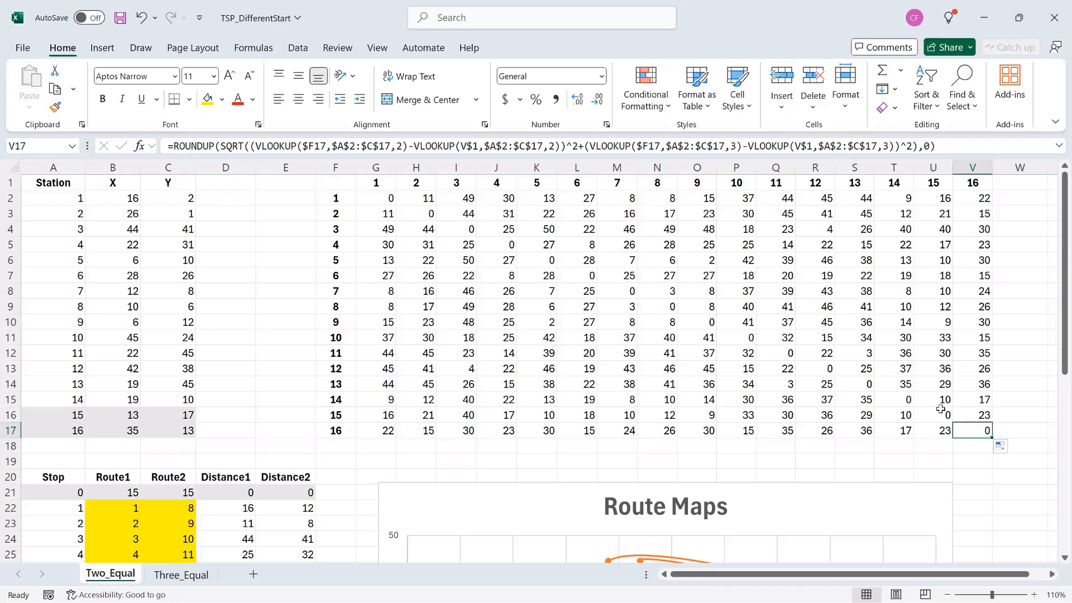
click(364, 195)
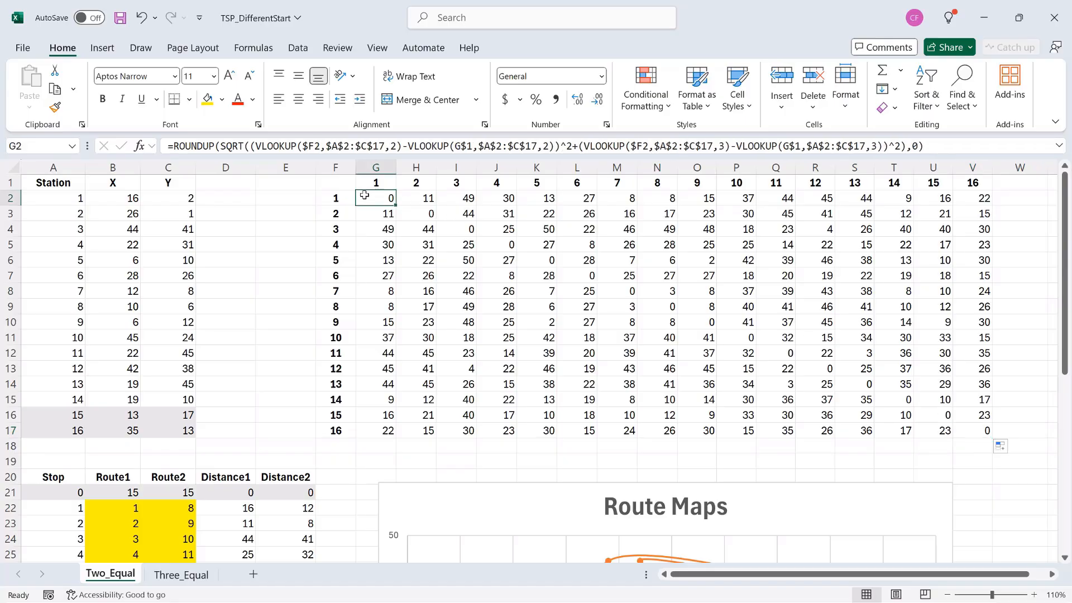
Set the starting station of Route2 at stop 0 (C21) to 16.
scroll(313, 307, down, 3)
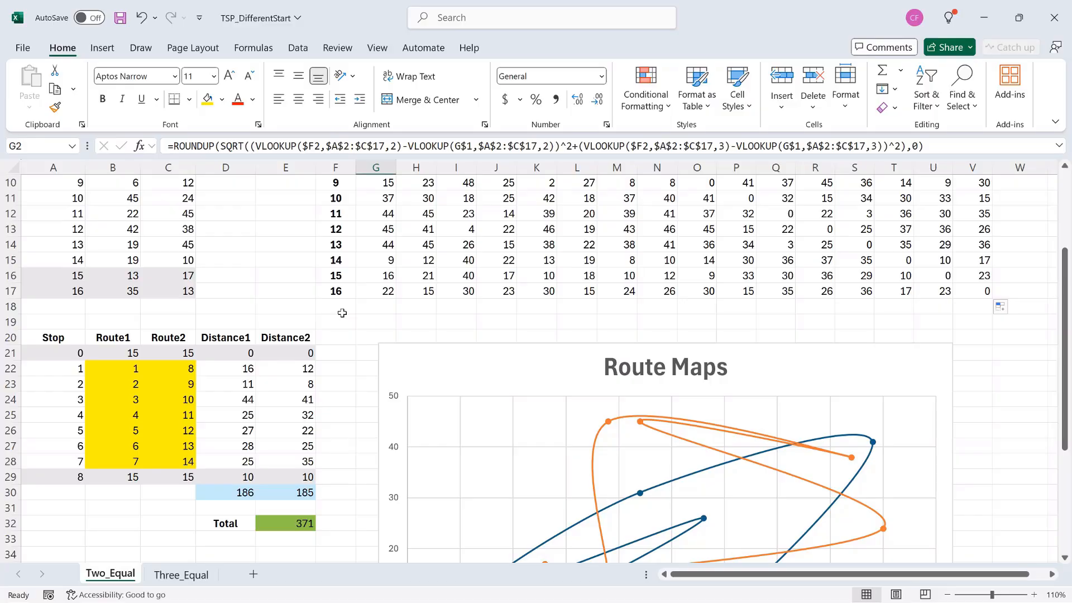
click(175, 355)
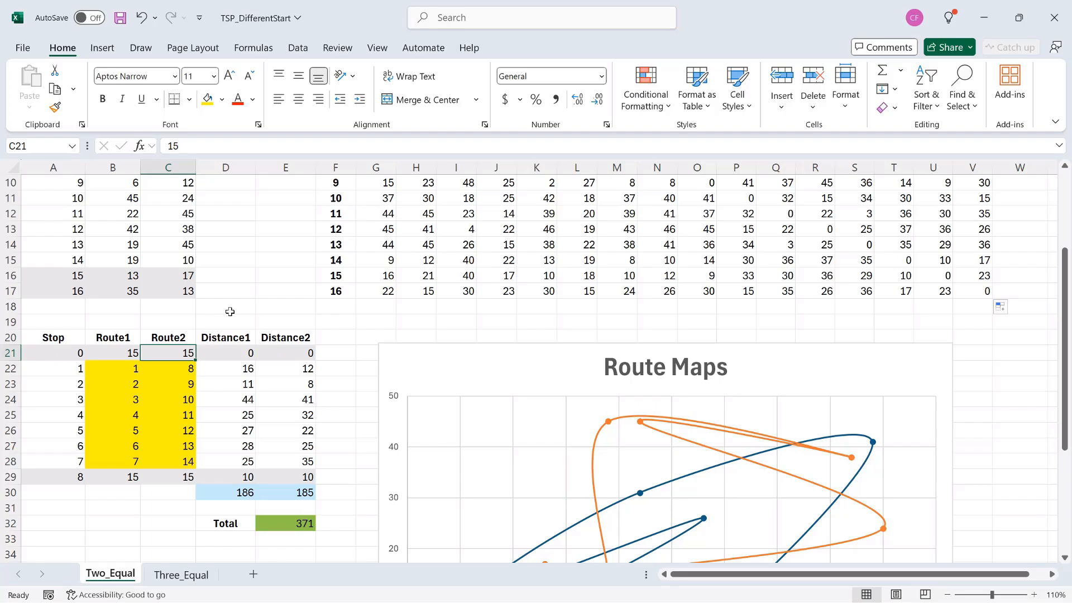
text(16)
key(Return)
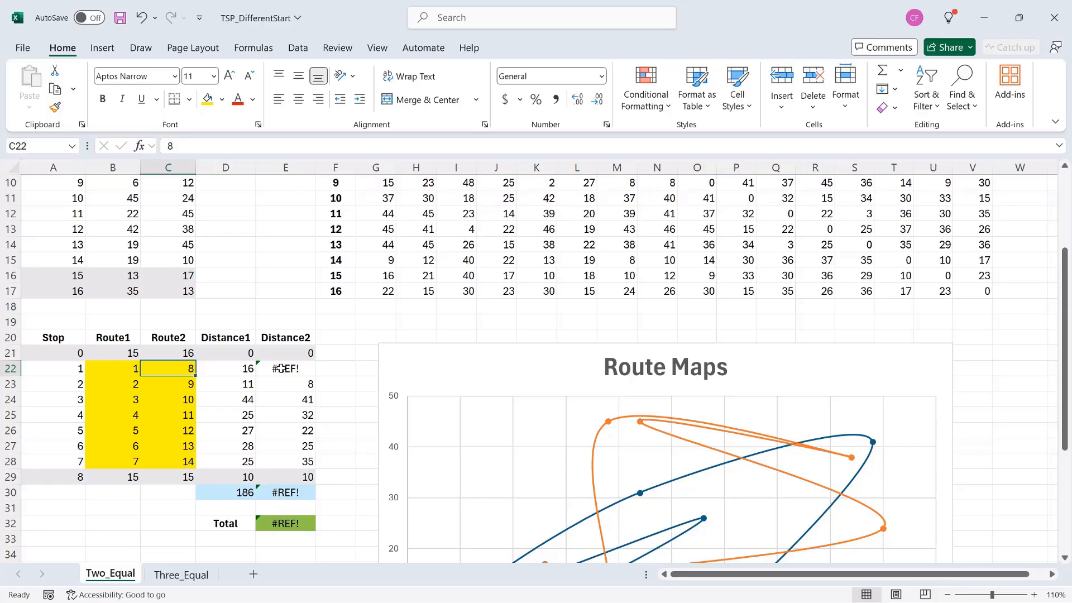
Change the INDEX array range in the Distance1 formula in D22 to $G$2:$V$17.
click(242, 369)
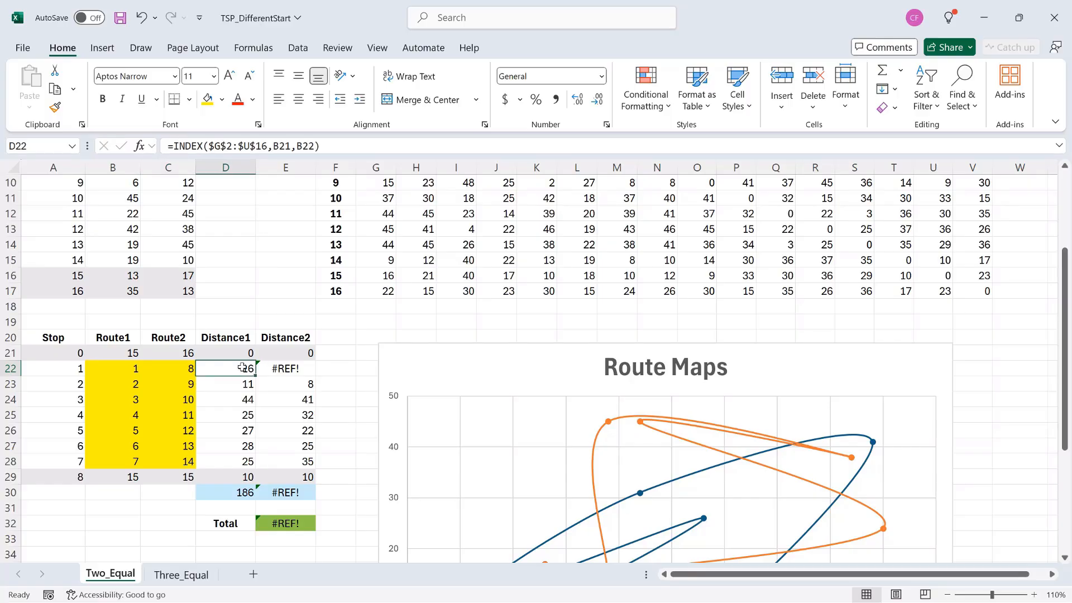
click(269, 146)
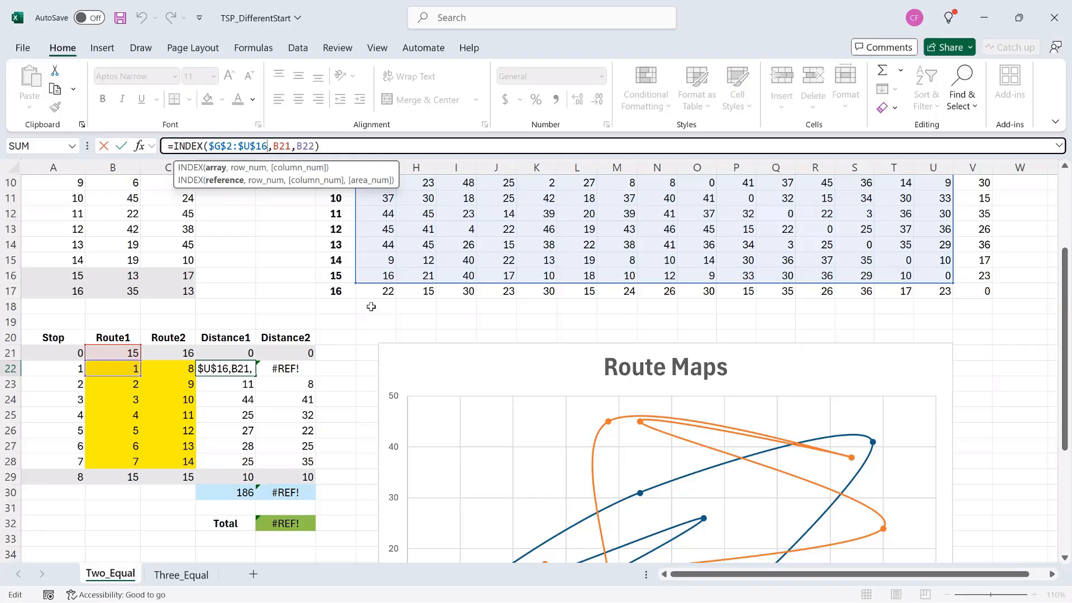
key(BackSpace)
key(BackSpace)
key(BackSpace)
key(BackSpace)
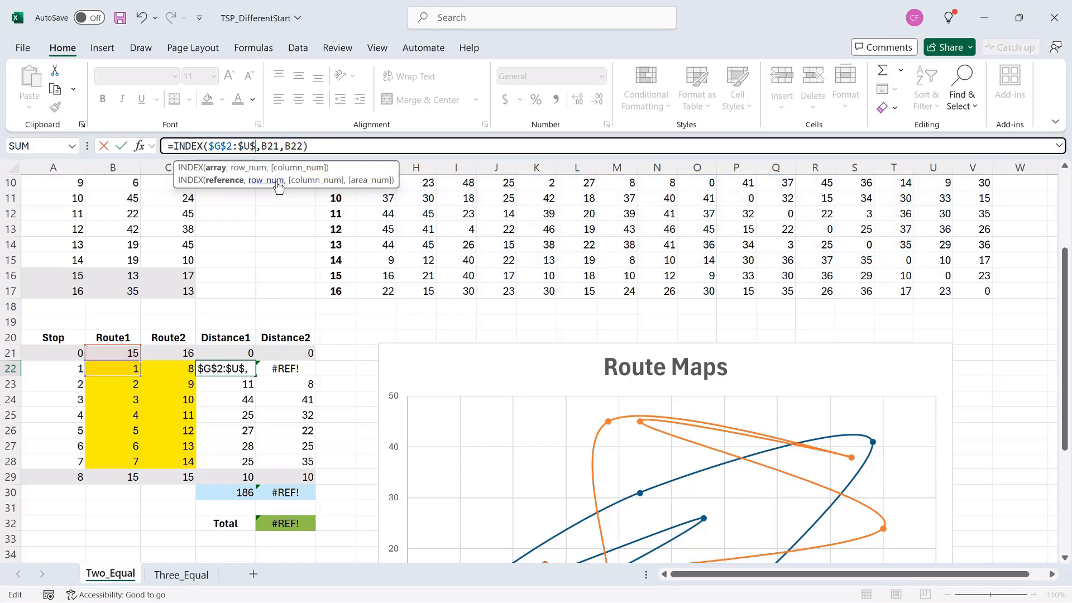
text(V)
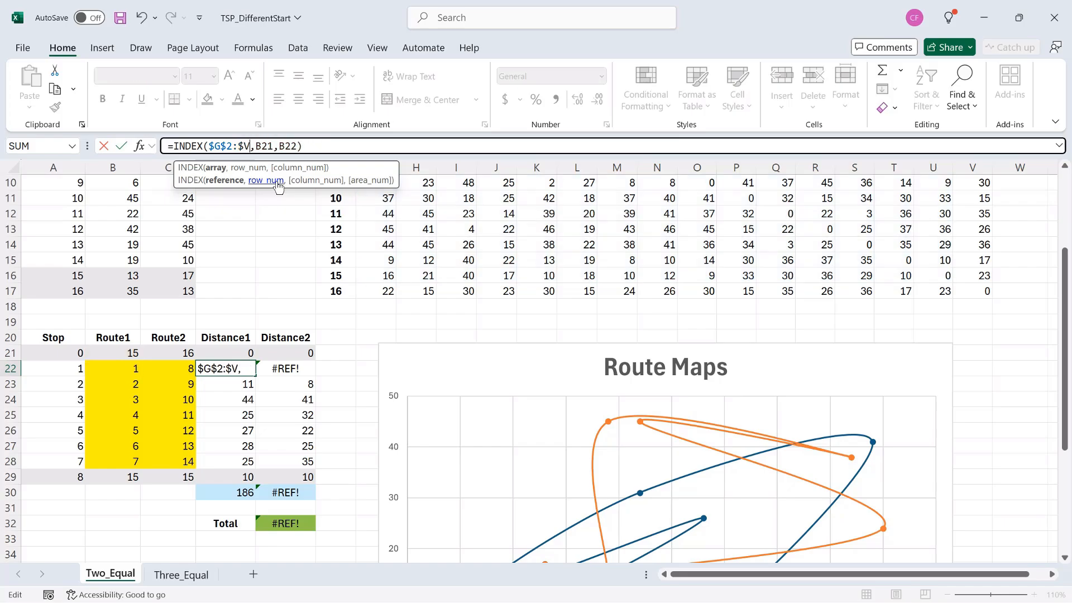
text($17)
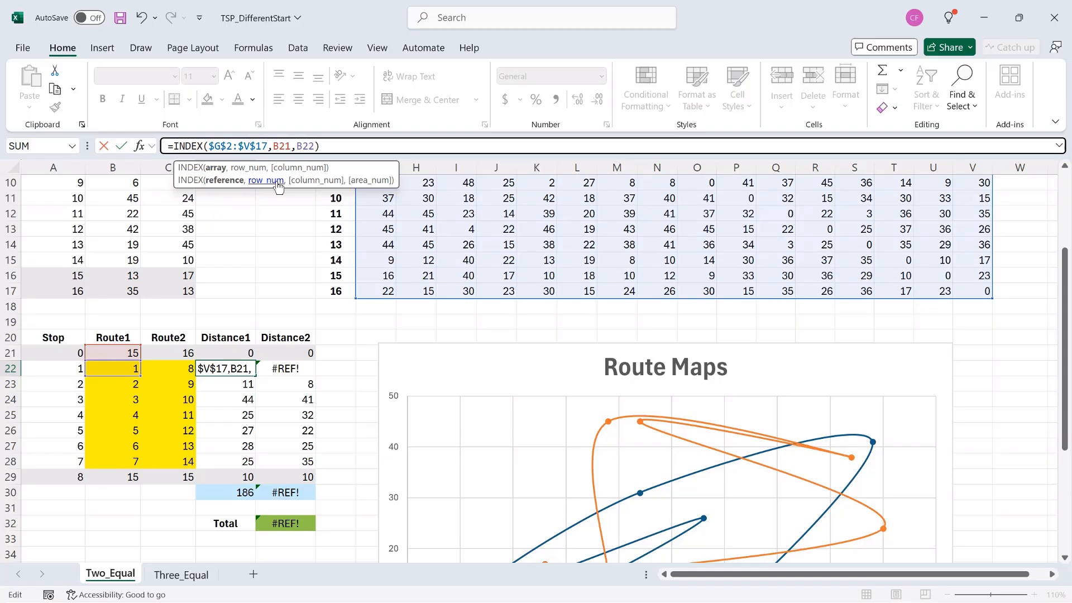
key(Tab)
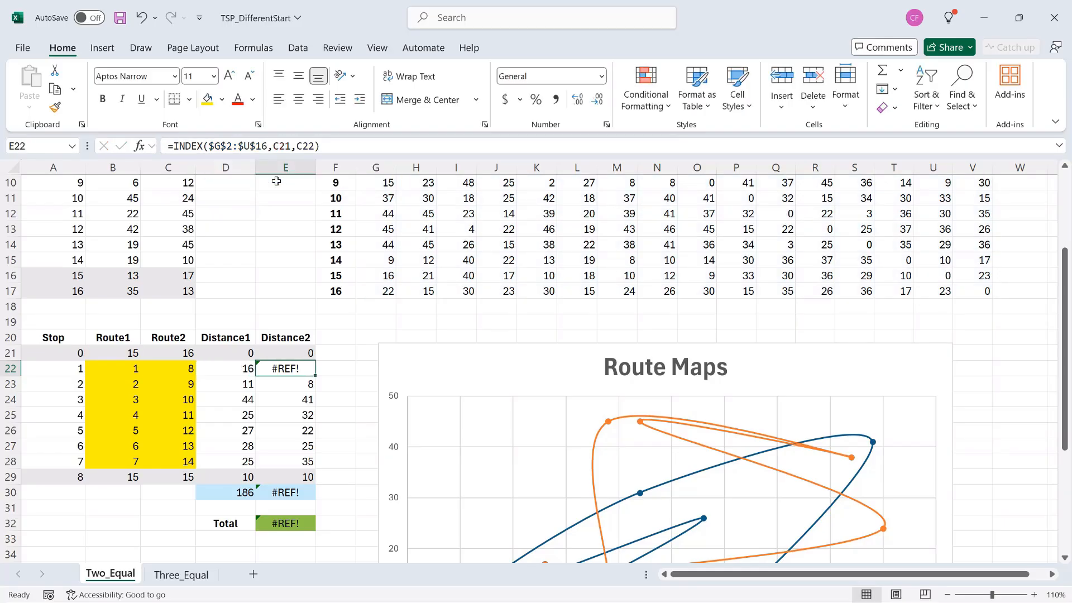
Change the INDEX array range in the Distance2 formula in E22 to $G$2:$V$17.
click(268, 146)
key(BackSpace)
key(BackSpace)
key(BackSpace)
key(BackSpace)
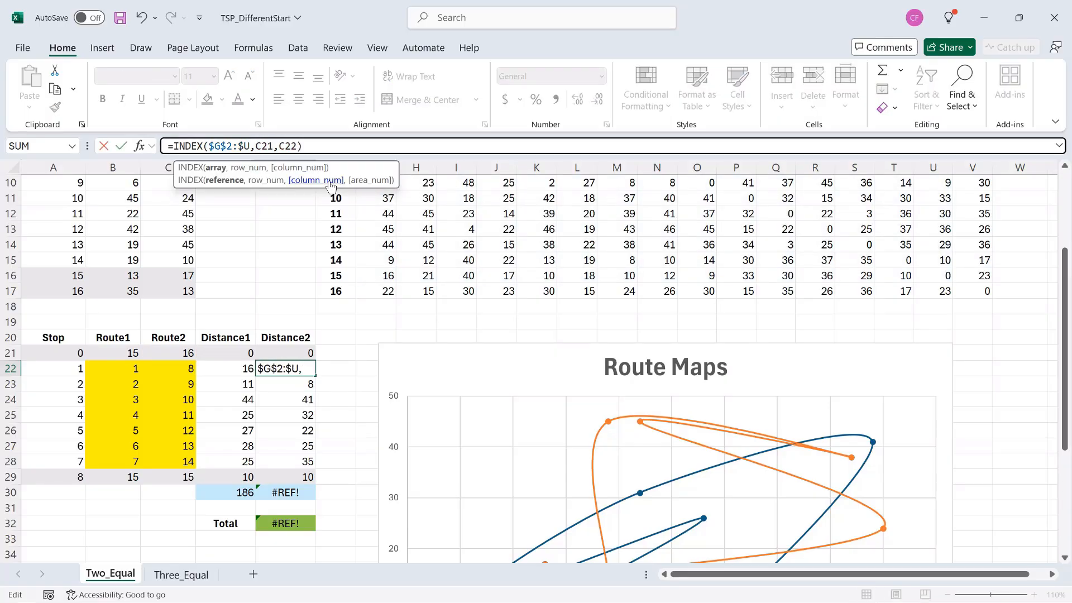
text(V$17)
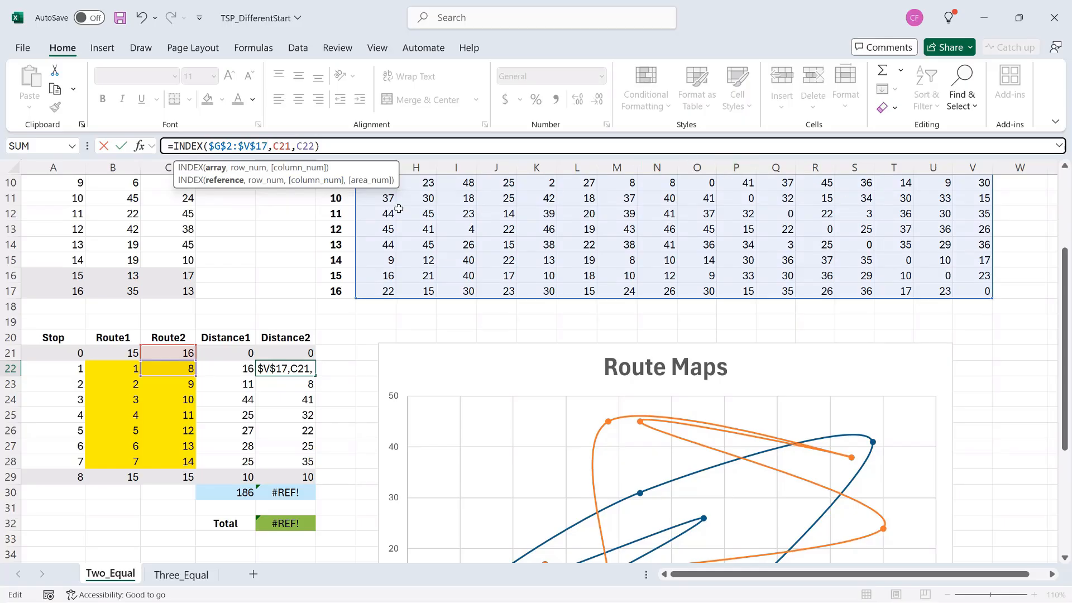
key(Return)
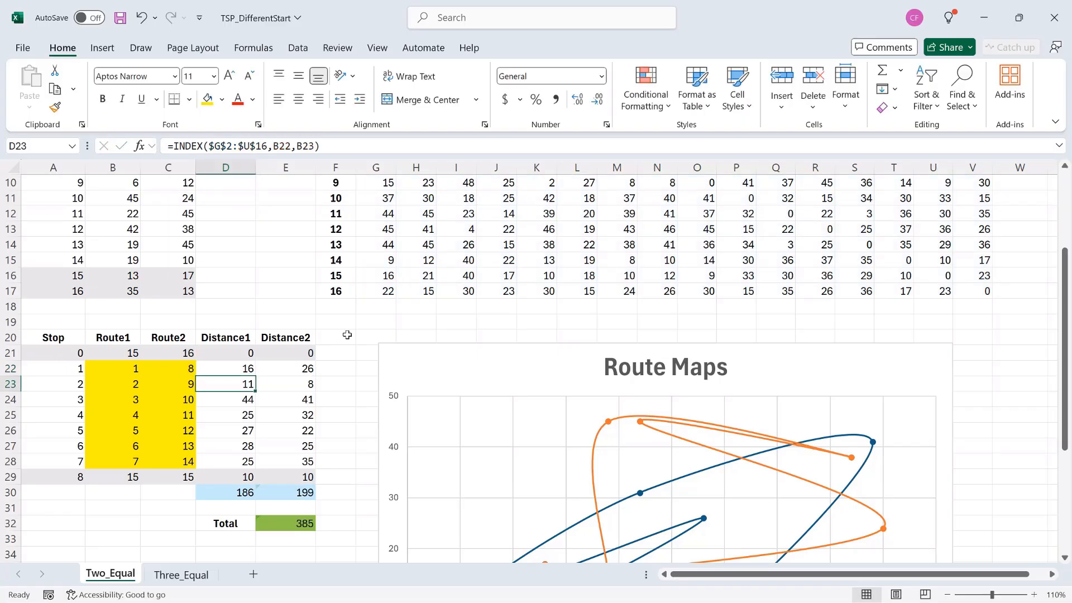
Fill the distance formulas in D22:E22 down to row 29 and set Route2's final stop (C29) to 16.
drag(232, 371, 282, 368)
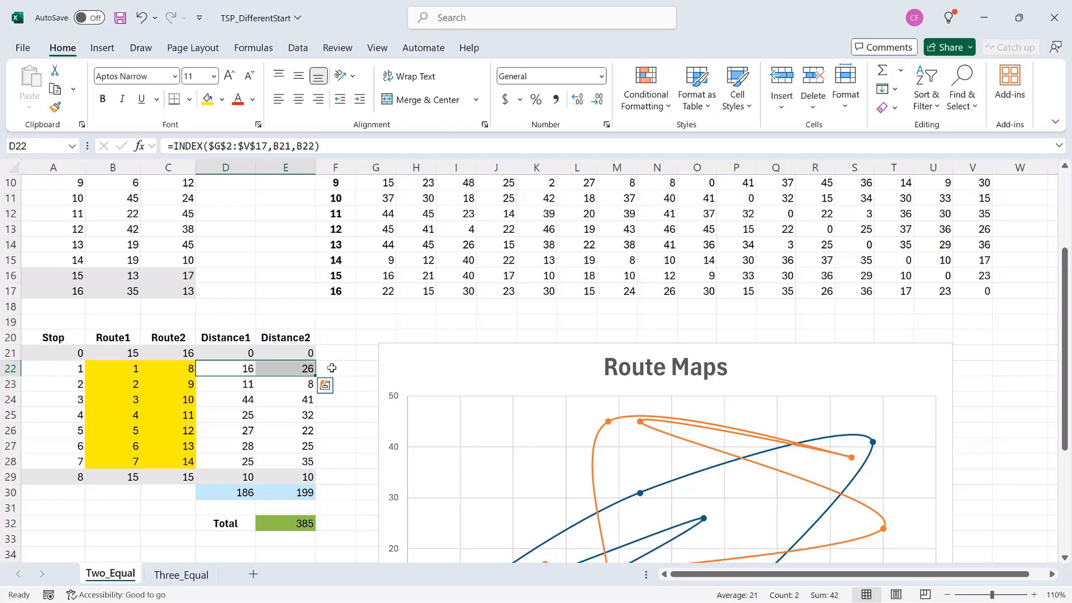
drag(316, 380, 325, 479)
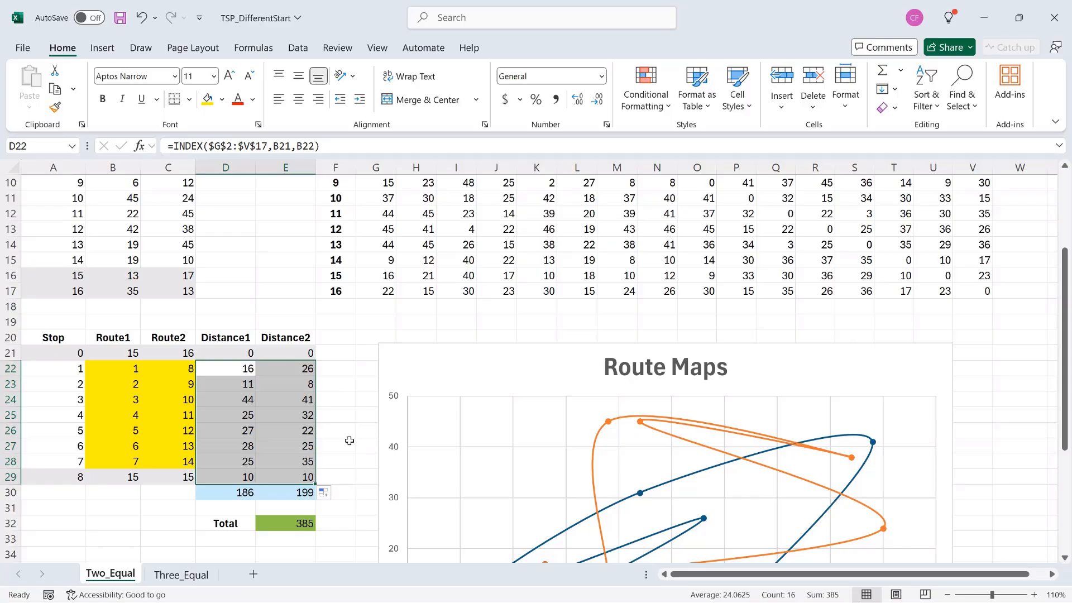
click(181, 478)
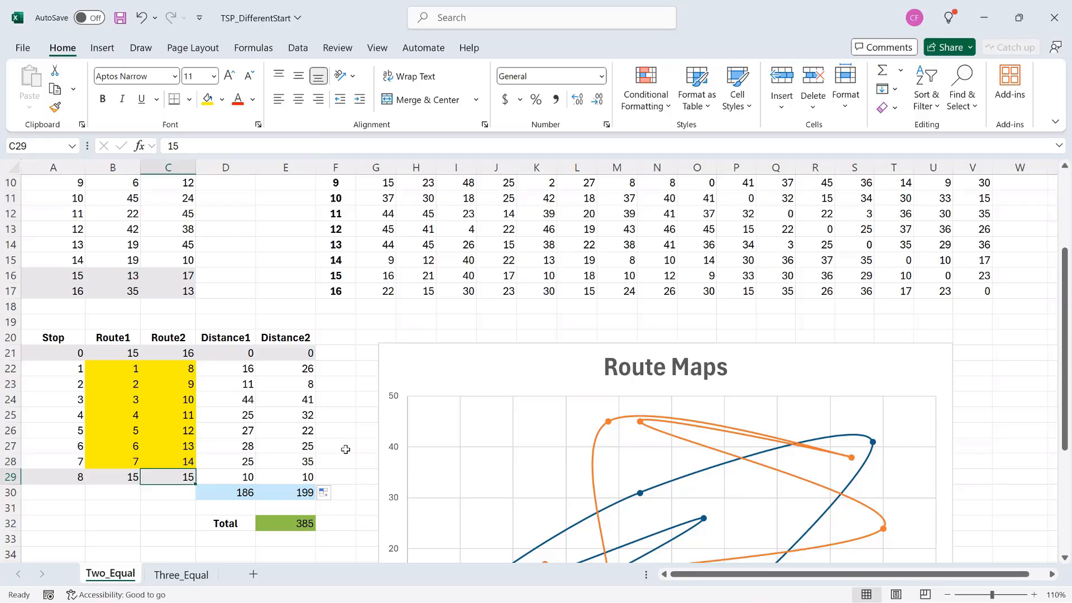
text(16)
key(Tab)
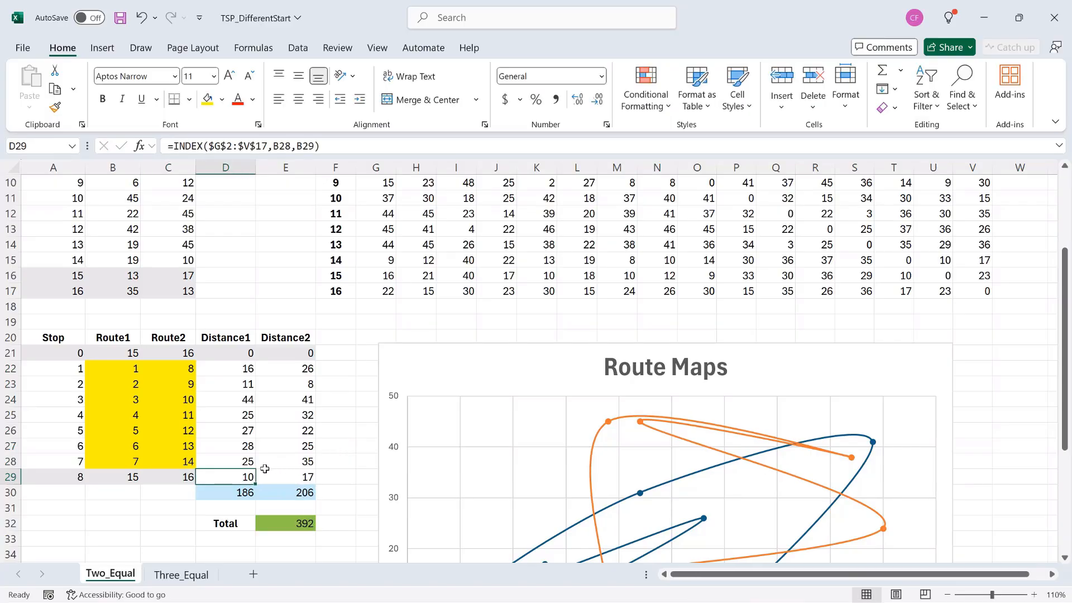
click(187, 478)
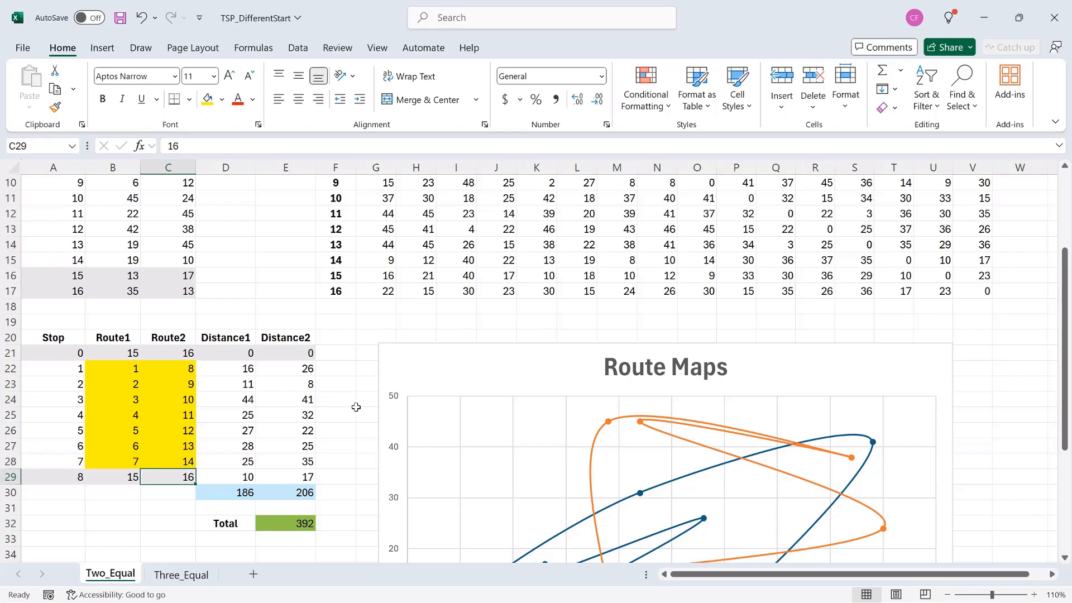
Change the VLOOKUP range in the Route1 X and Route1 Y formulas in A36 and B36 to $A$2:$C$17.
scroll(356, 407, down, 2)
scroll(357, 407, down, 2)
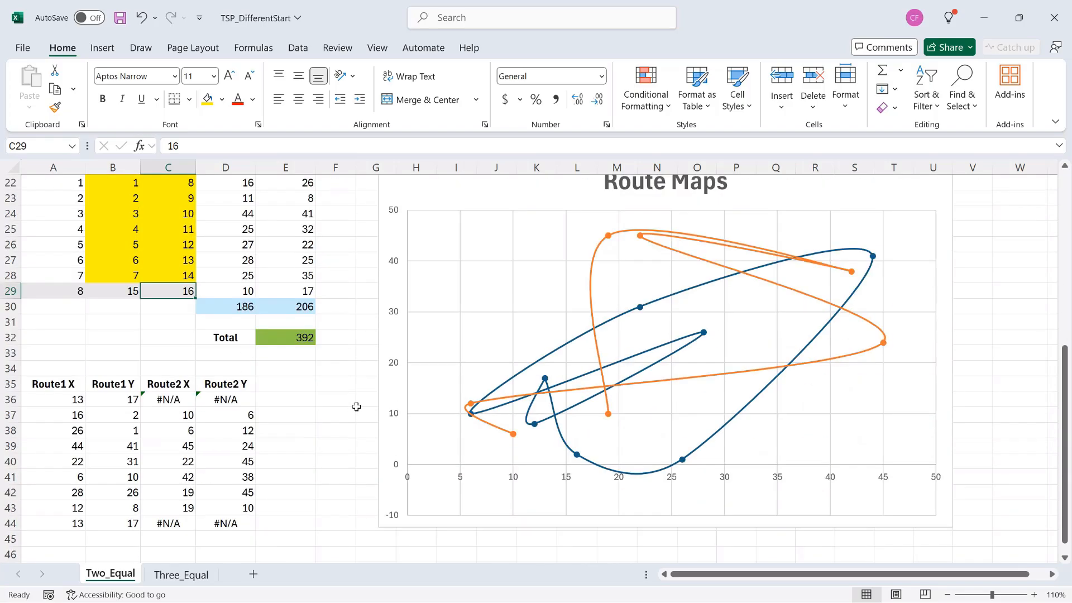
scroll(357, 408, down, 1)
scroll(356, 407, up, 1)
click(77, 400)
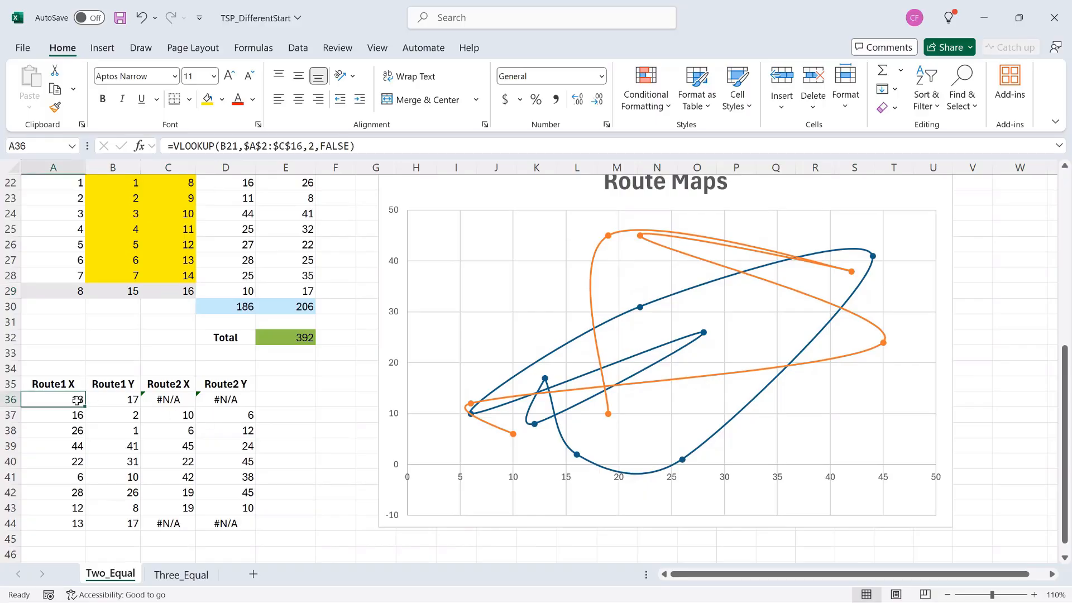
click(306, 146)
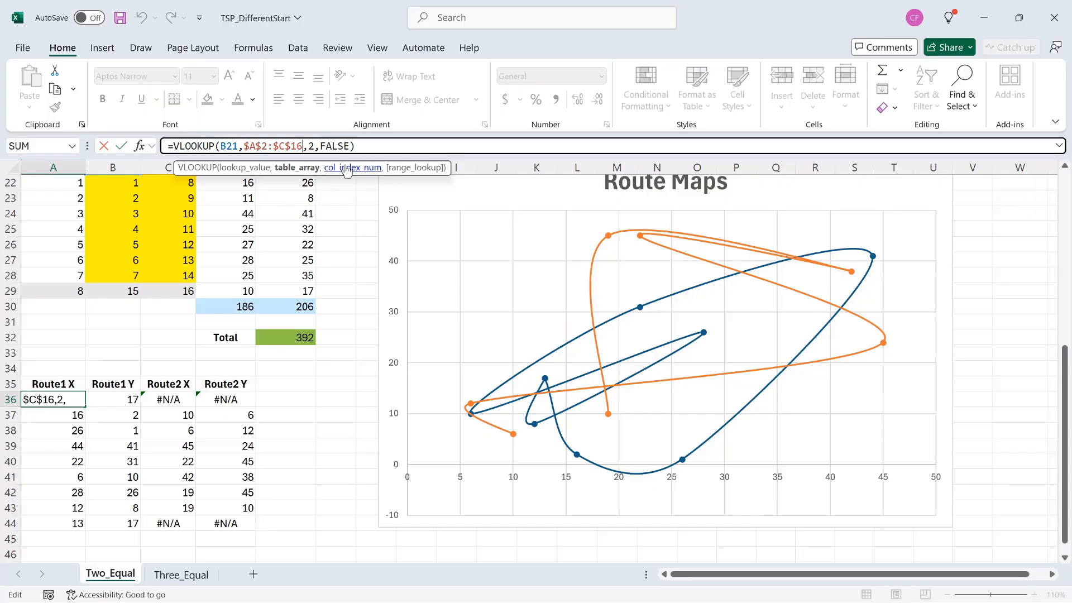
key(BackSpace)
text(7)
key(Tab)
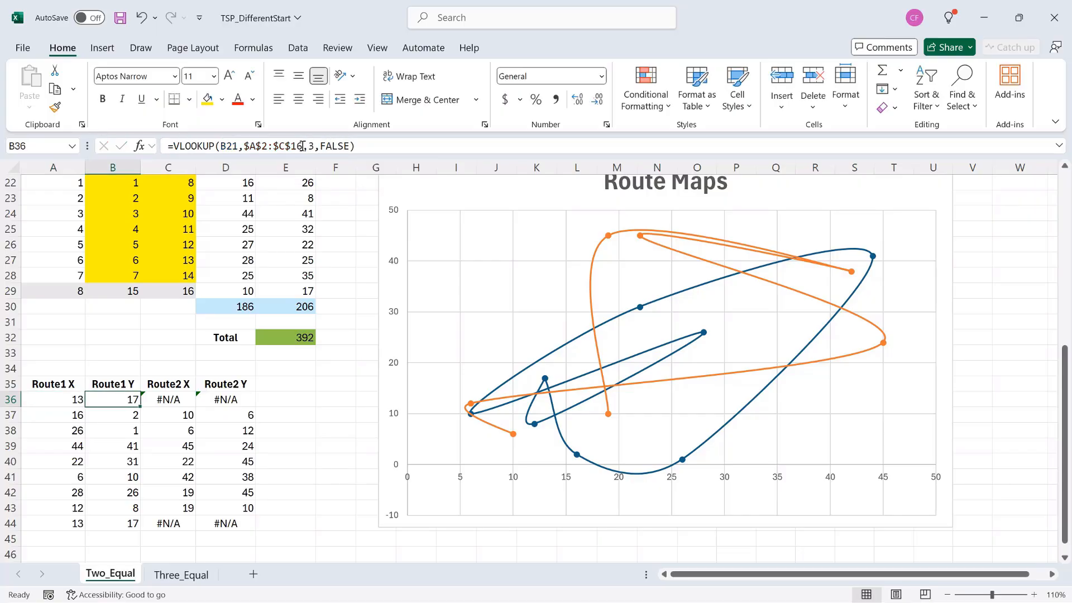
click(303, 147)
key(BackSpace)
text(7)
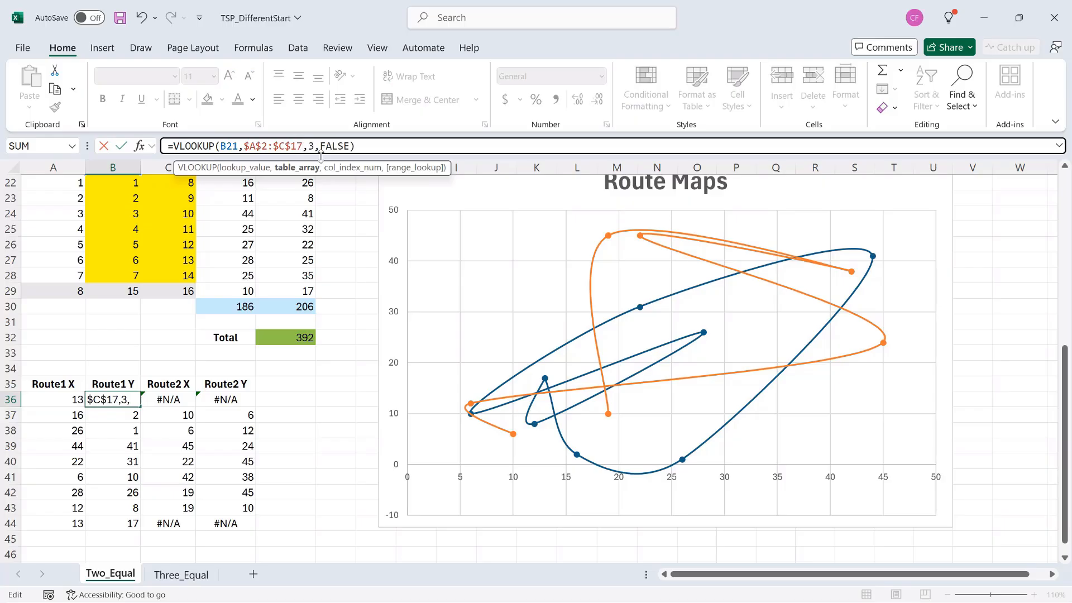
key(Tab)
Change the VLOOKUP range in C36 and D36 to $A$2:$C$17 and fill the coordinate formulas A36:D36 down to row 44.
click(302, 146)
key(BackSpace)
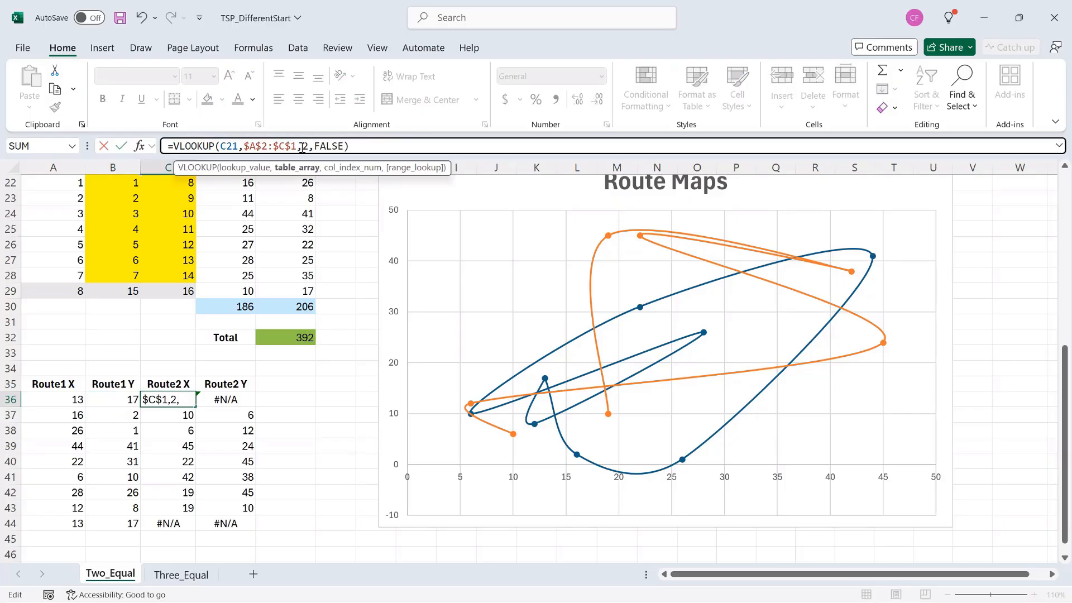
text(6)
key(Tab)
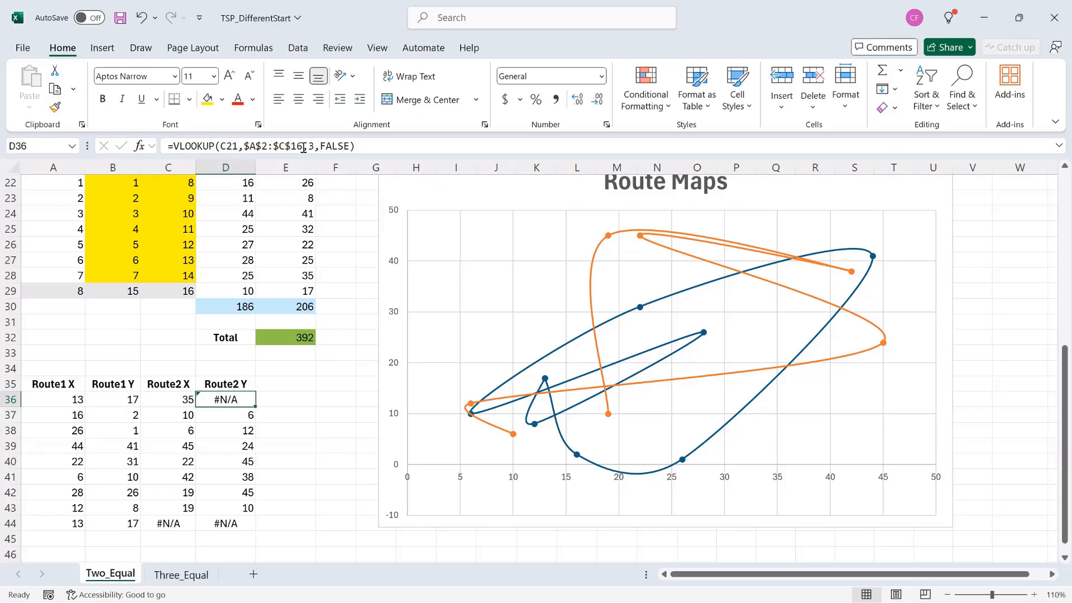
click(303, 147)
key(BackSpace)
text(7)
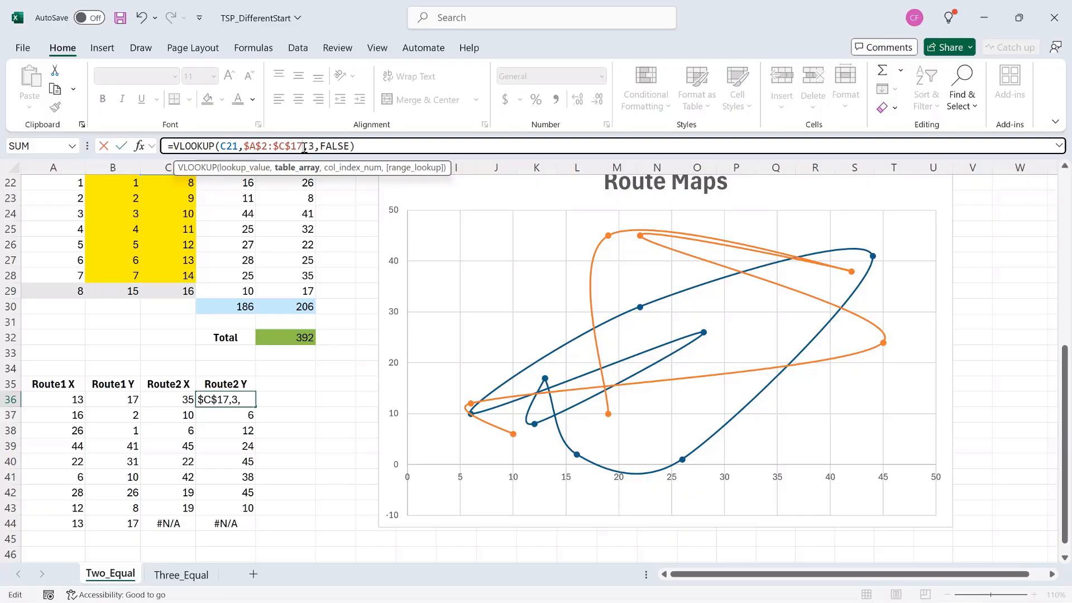
key(Return)
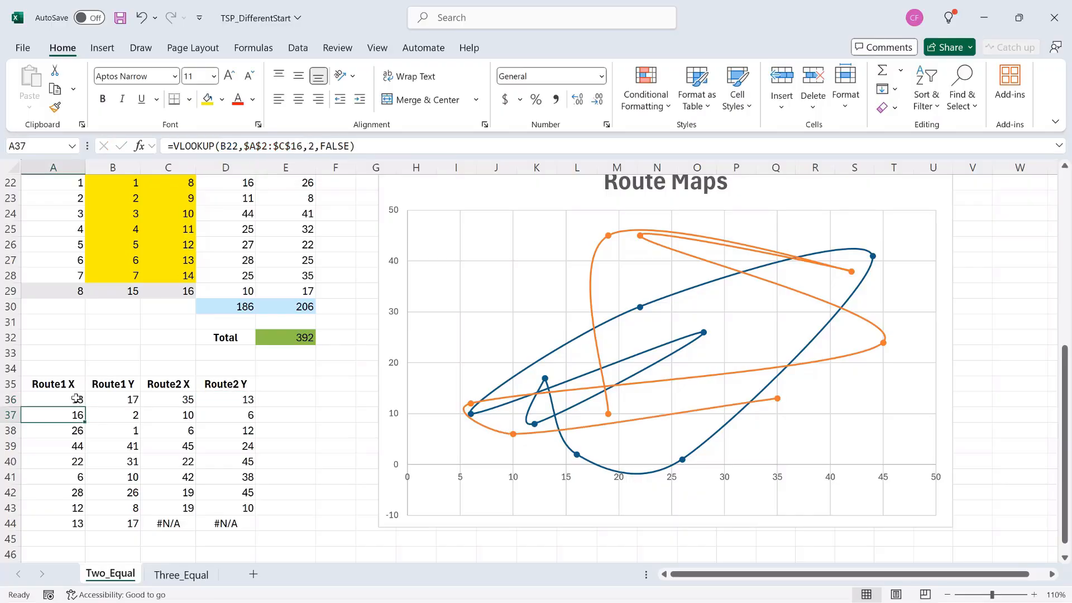
drag(76, 398, 219, 400)
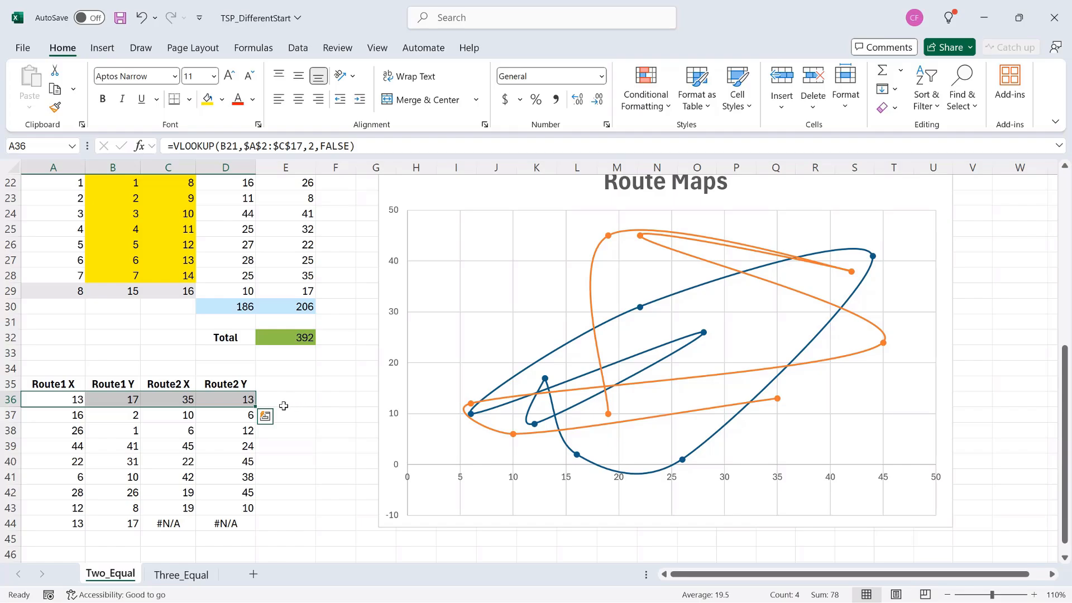
drag(254, 408, 256, 532)
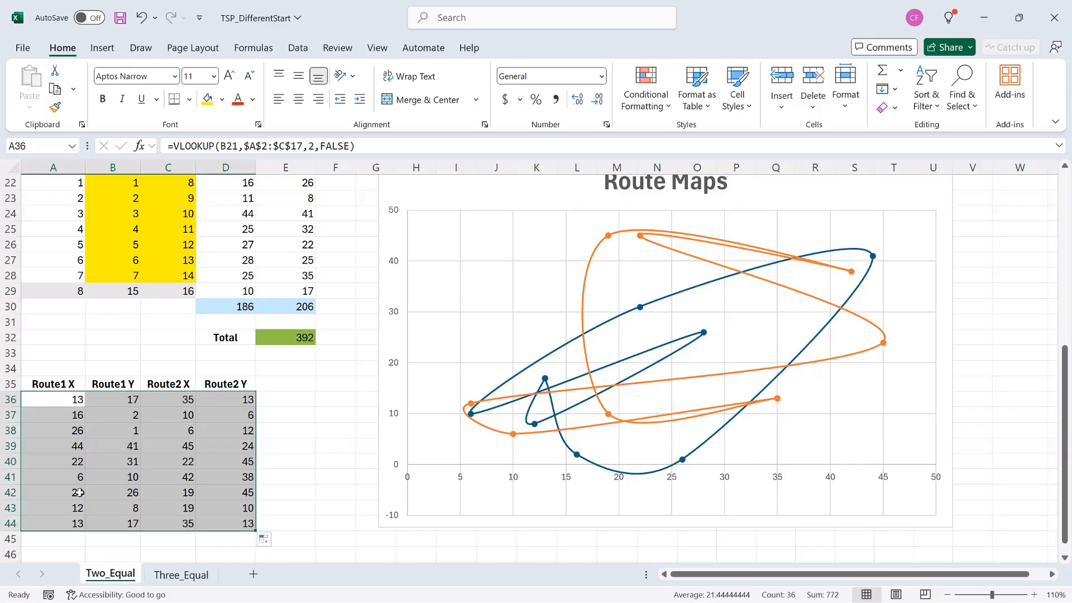
Set up Solver to minimize the total distance in $E$32 by changing the route cells $B$22:$C$28.
scroll(150, 331, up, 2)
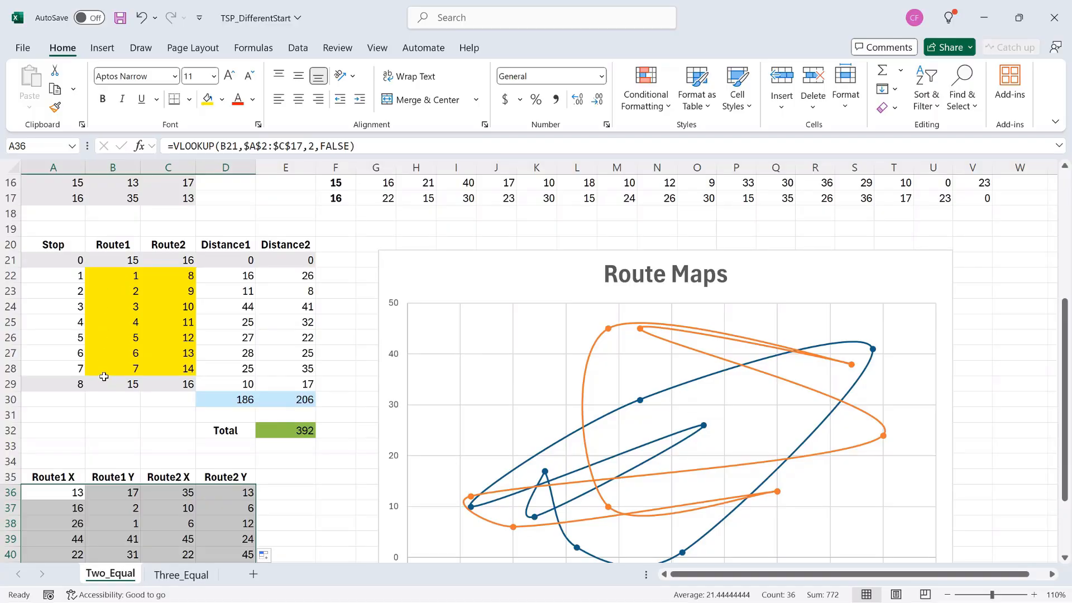
click(99, 278)
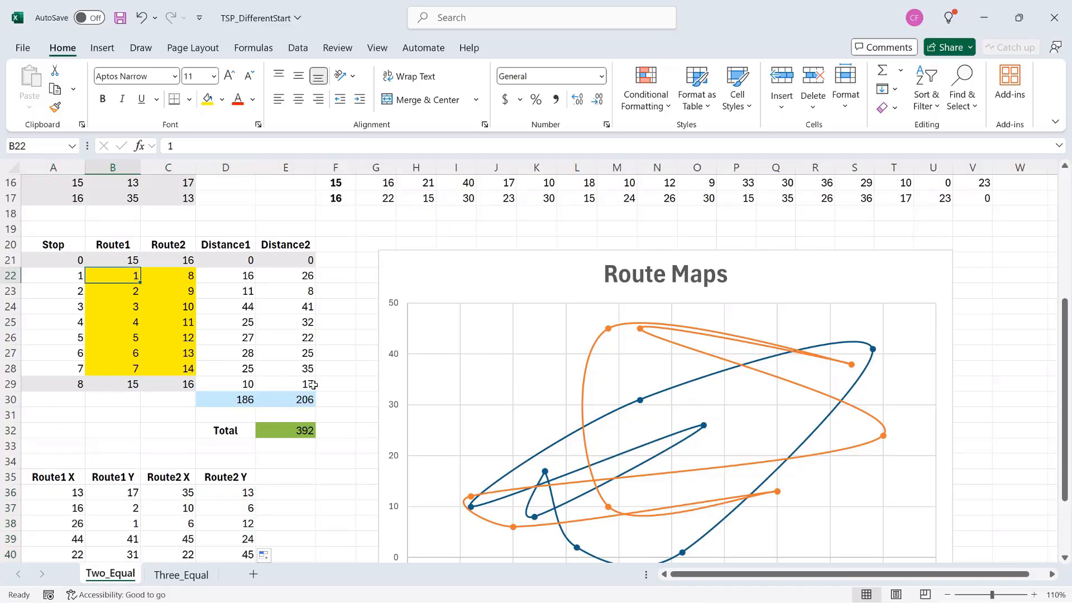
scroll(313, 385, up, 5)
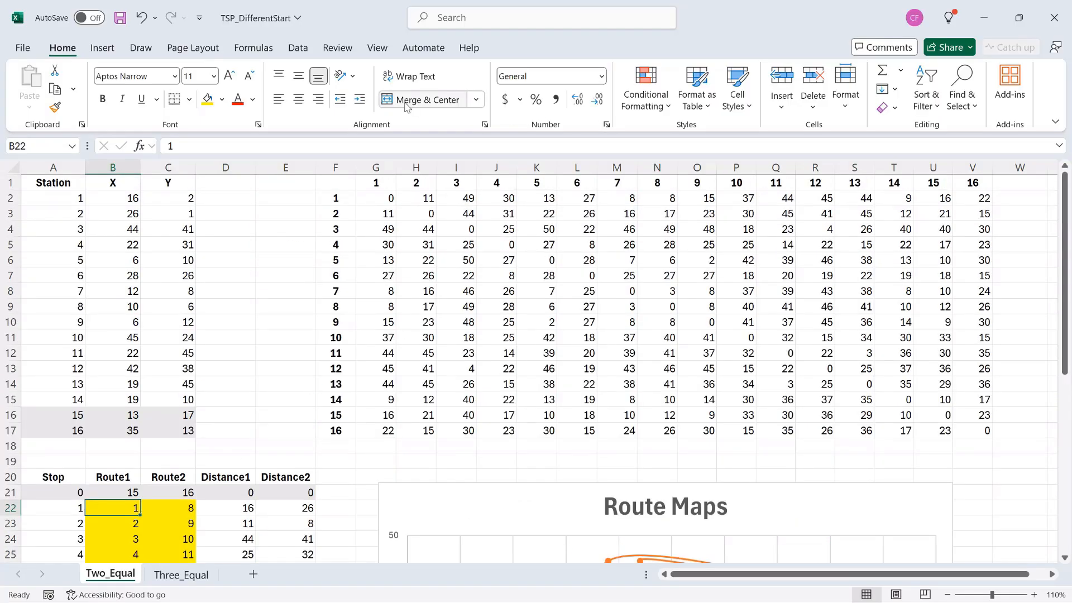
click(298, 48)
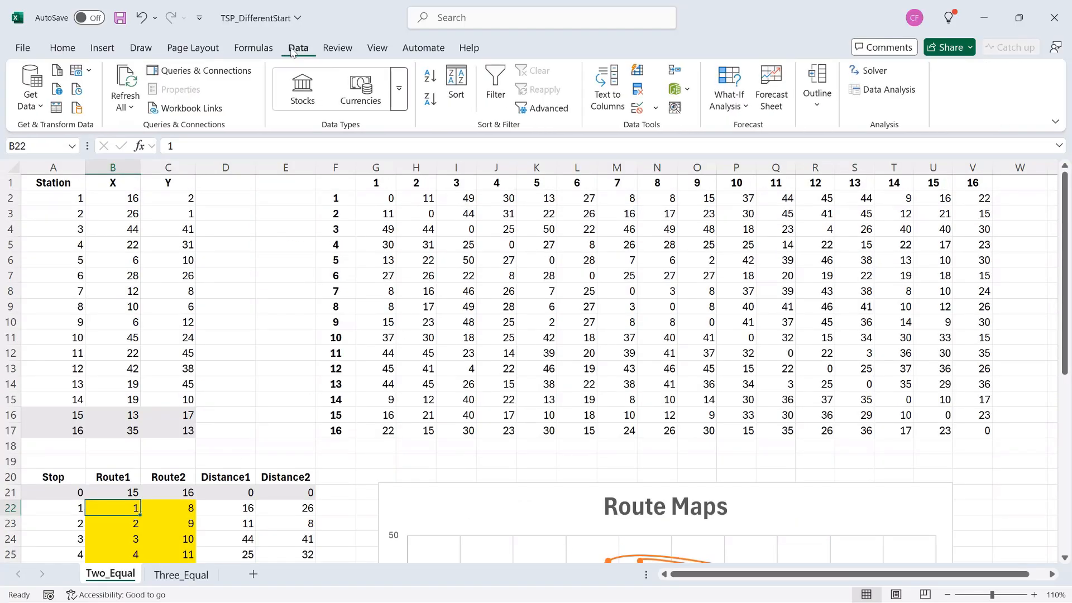
click(869, 70)
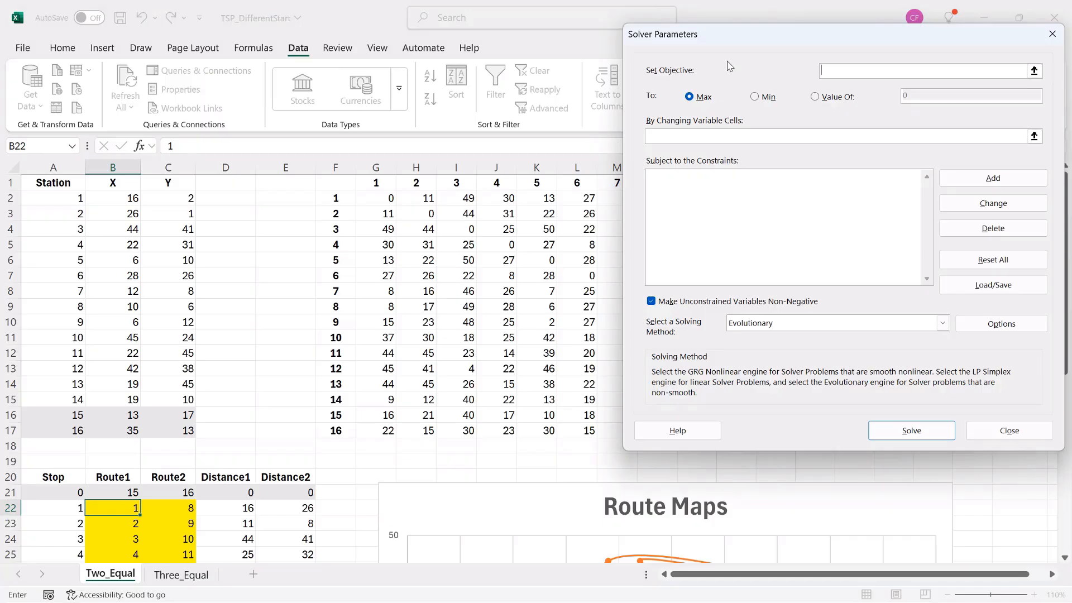
scroll(391, 260, down, 5)
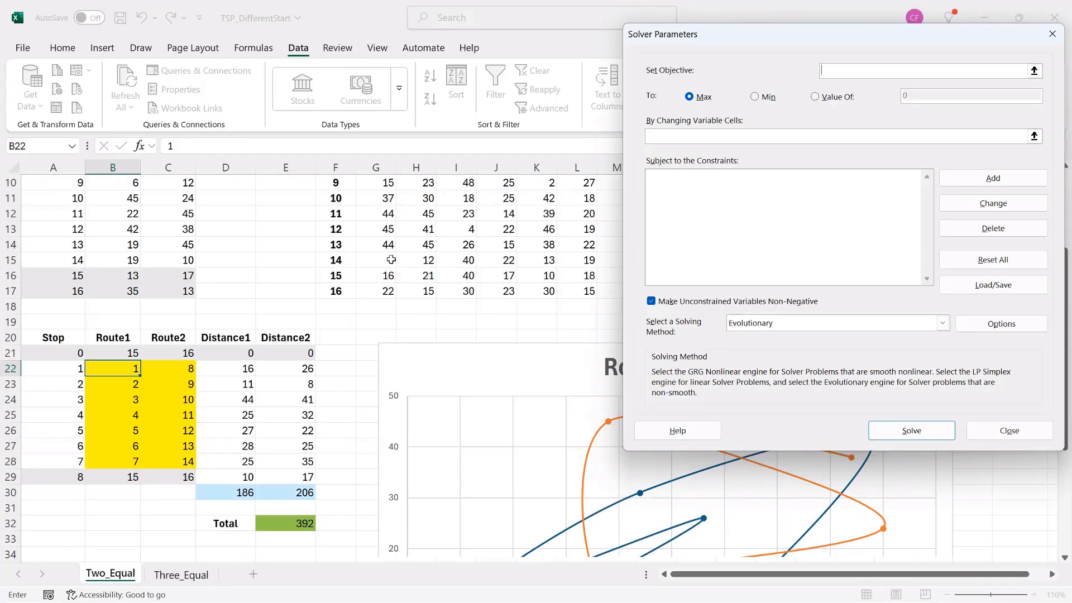
click(311, 430)
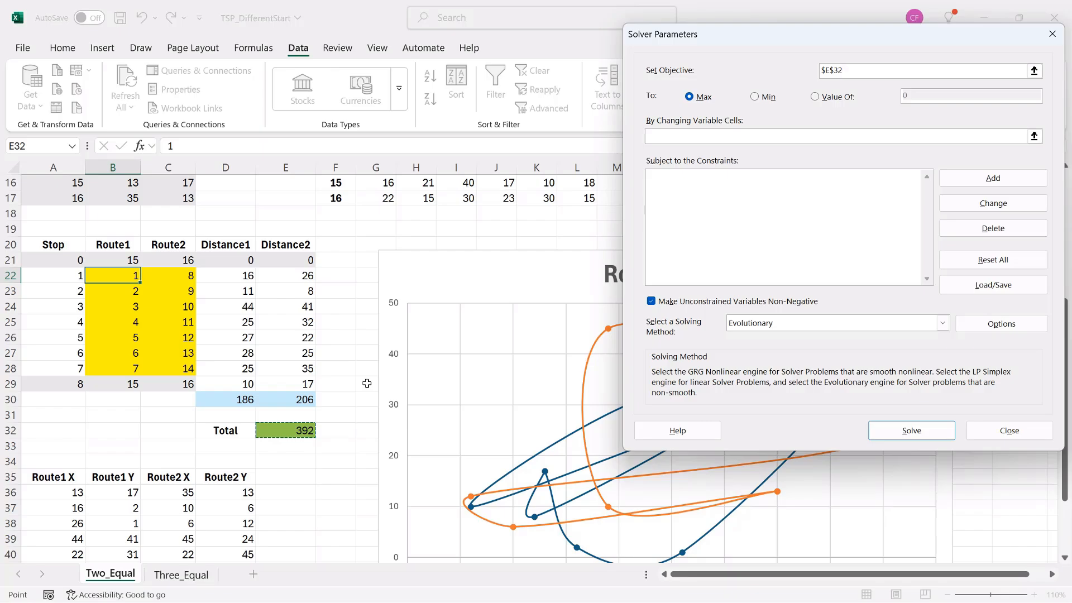
click(755, 97)
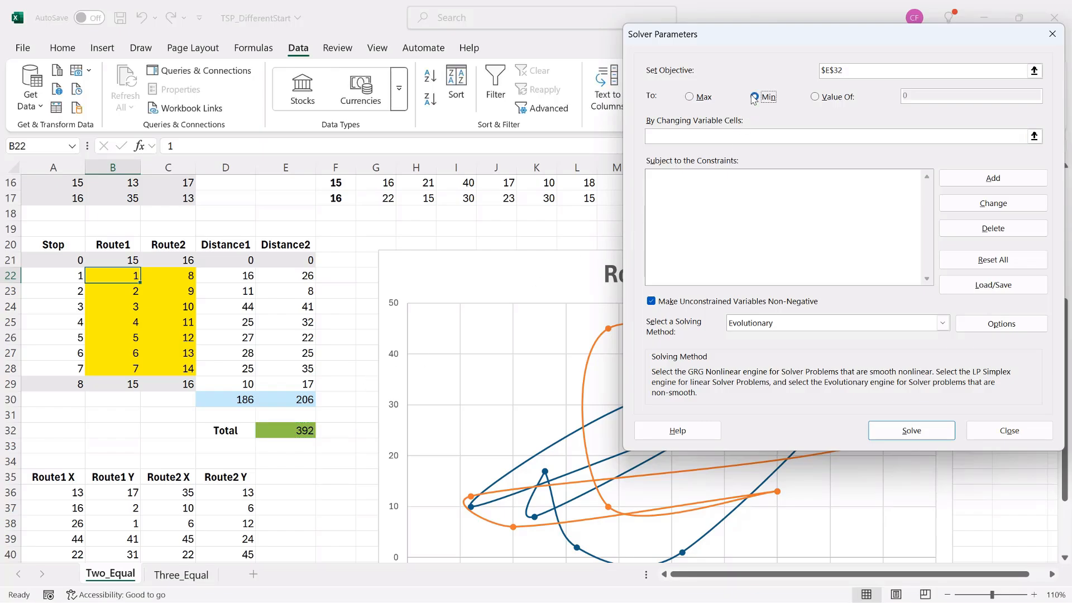
click(750, 135)
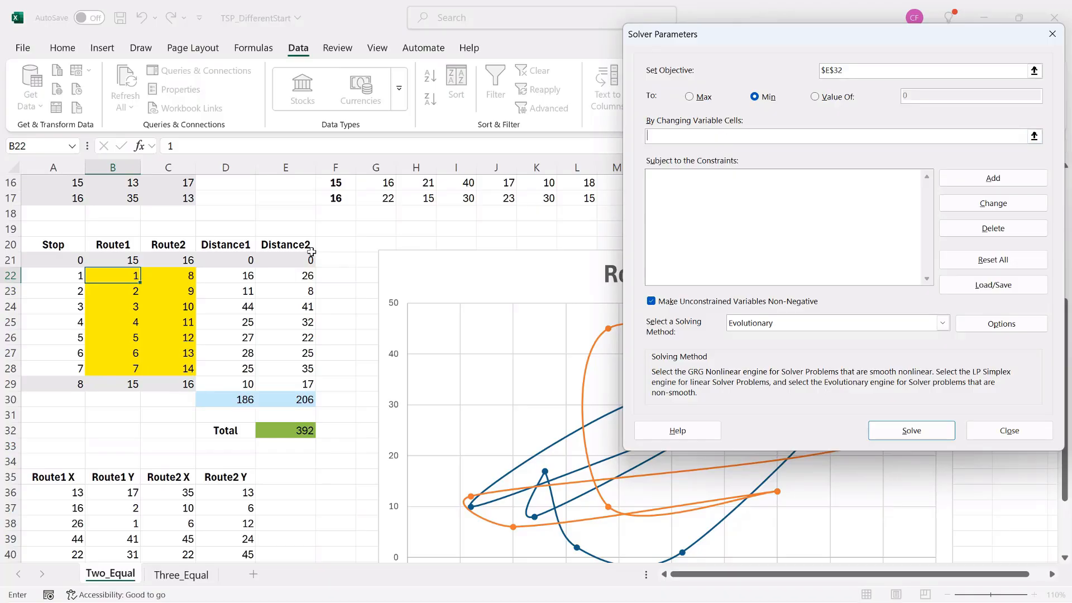
drag(132, 276, 193, 370)
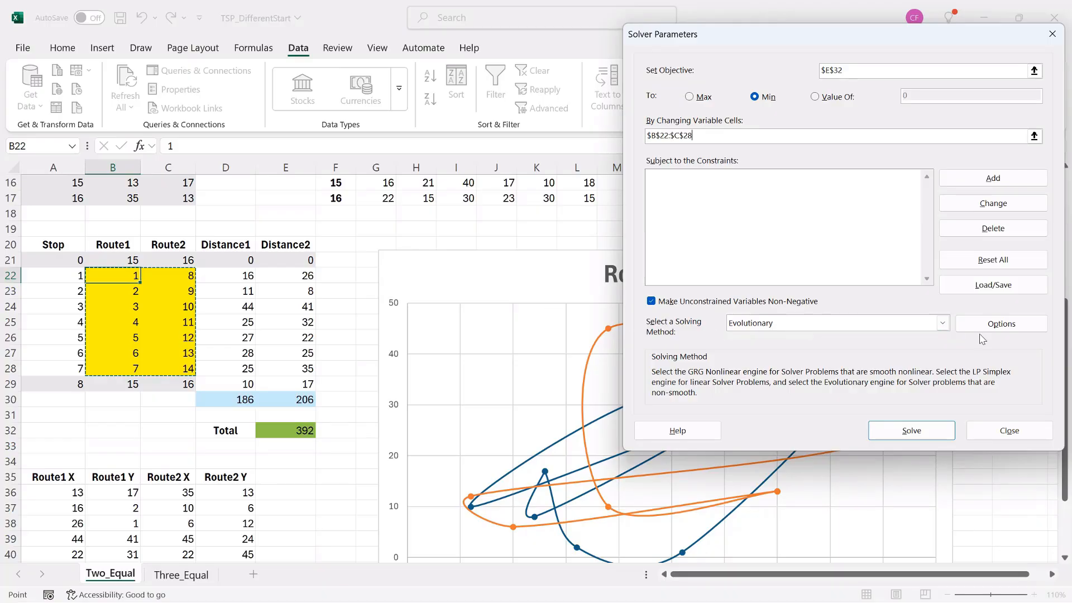
Check Solver's options for the Evolutionary method, including the bounds requirement on variables, and accept them.
click(1003, 330)
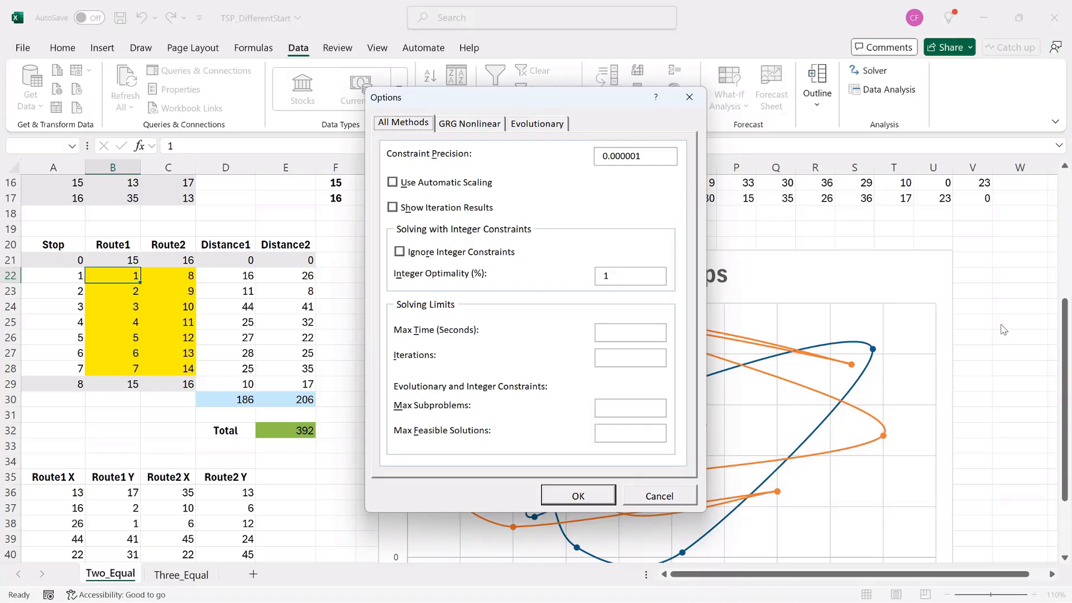
click(544, 128)
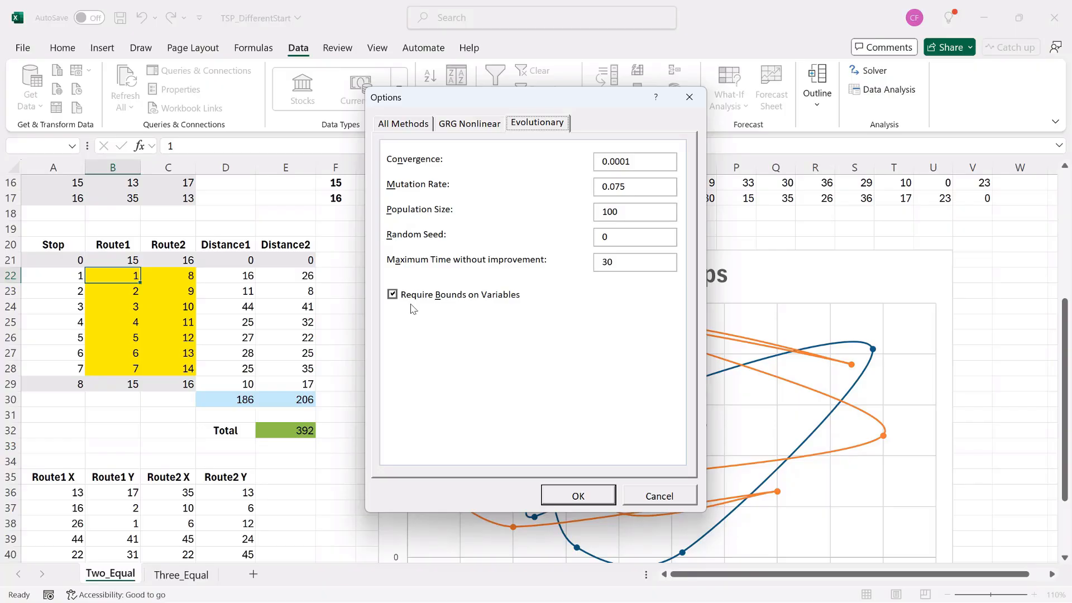
click(593, 497)
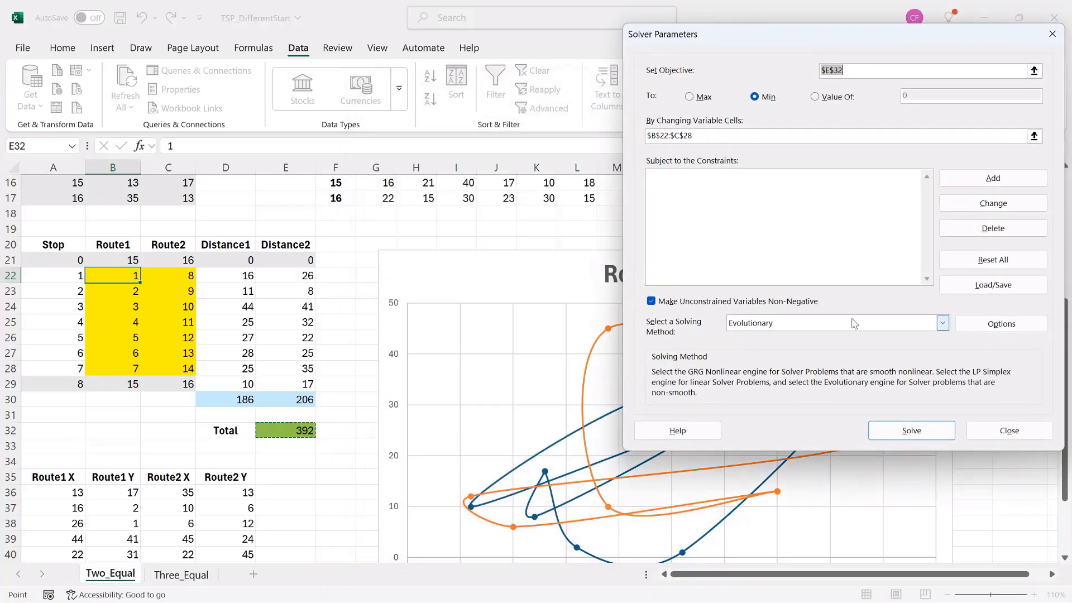
Add a Solver constraint requiring the route cells $B$22:$C$28 to be less than or equal to 14.
click(958, 182)
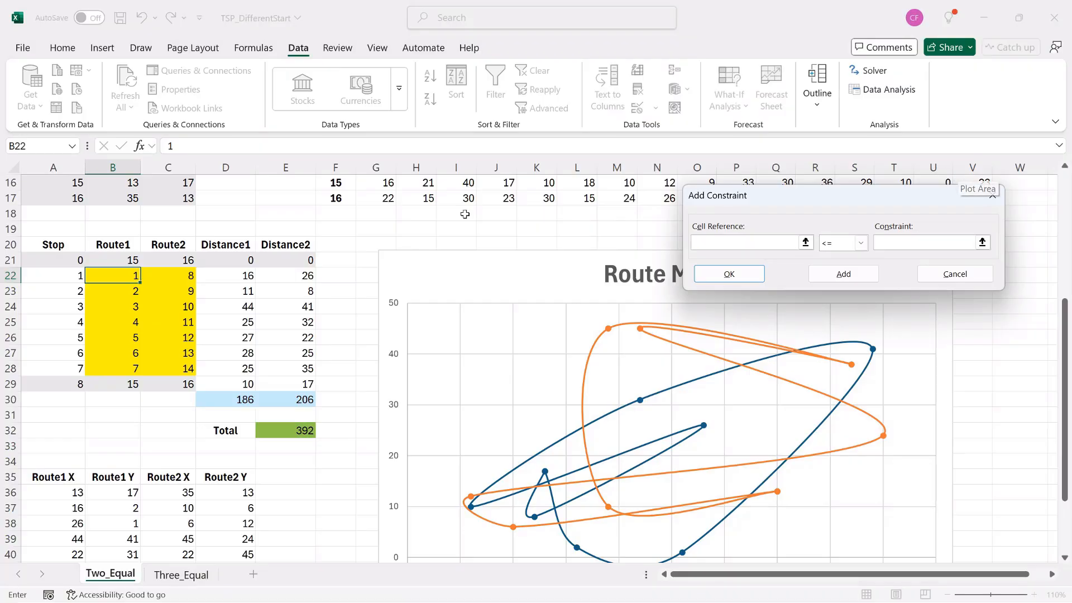
drag(136, 276, 175, 372)
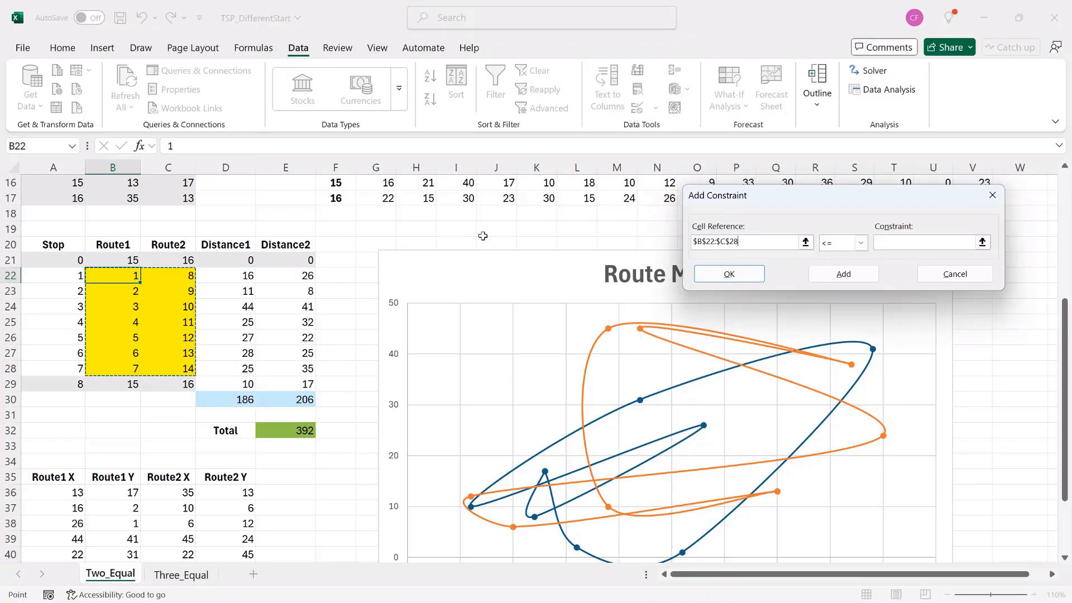
click(899, 241)
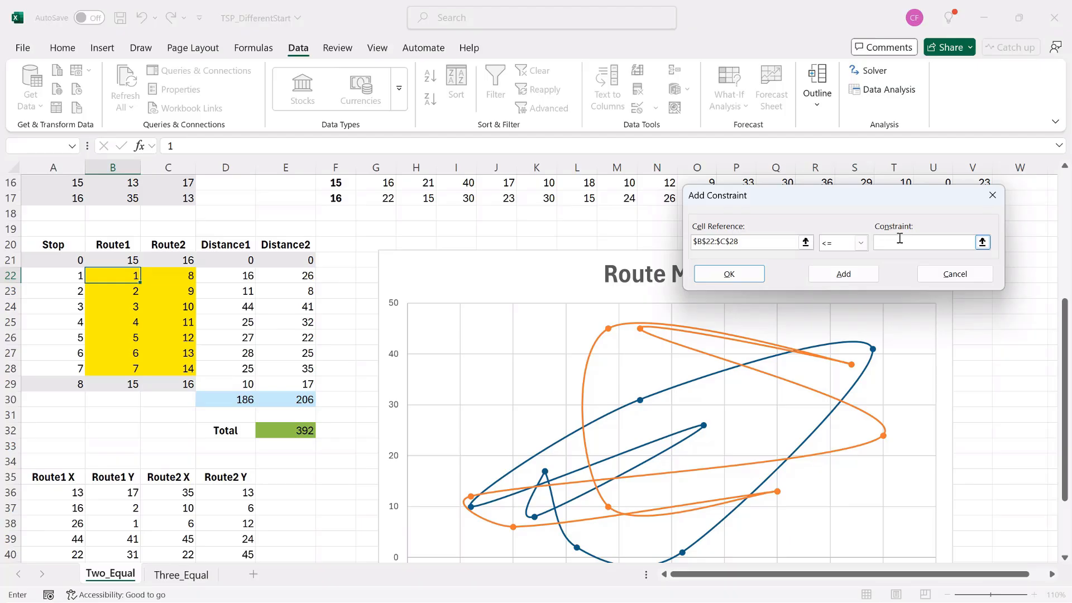
text(14)
click(843, 274)
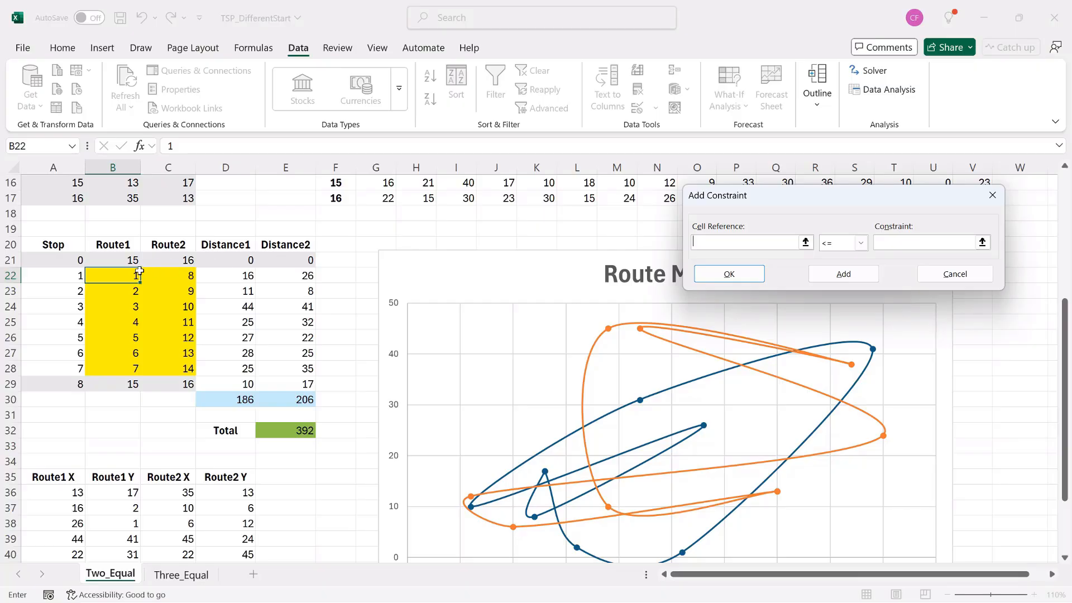
Add a second constraint requiring $B$22:$C$28 to be greater than or equal to 1.
drag(140, 271, 188, 371)
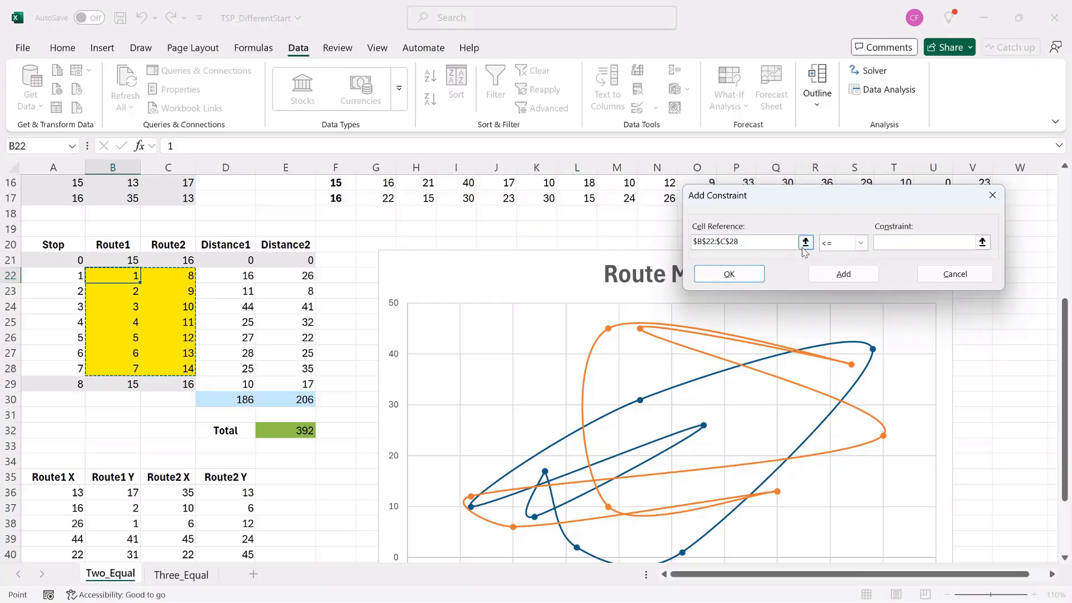
click(861, 243)
click(843, 278)
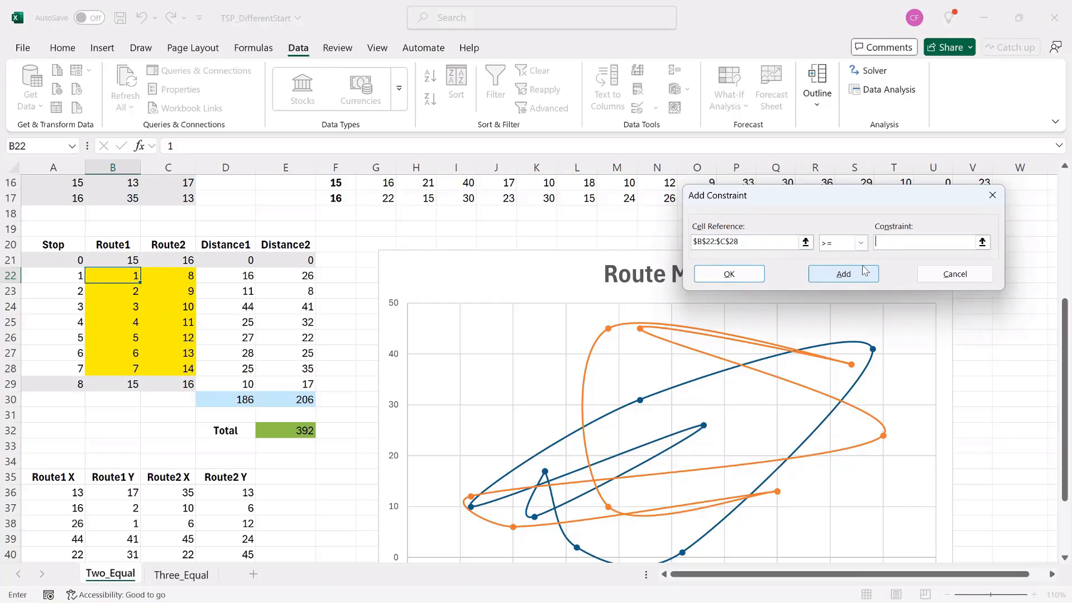
text(1)
click(853, 274)
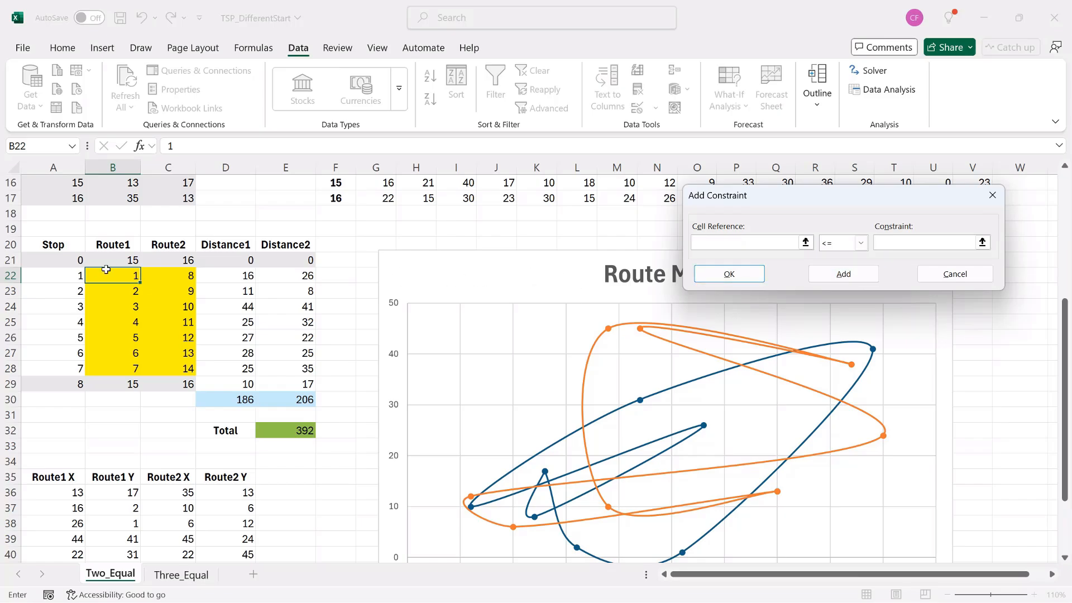
Add an AllDifferent (dif) constraint on $B$22:$C$28 and finish the constraint list.
drag(106, 270, 192, 365)
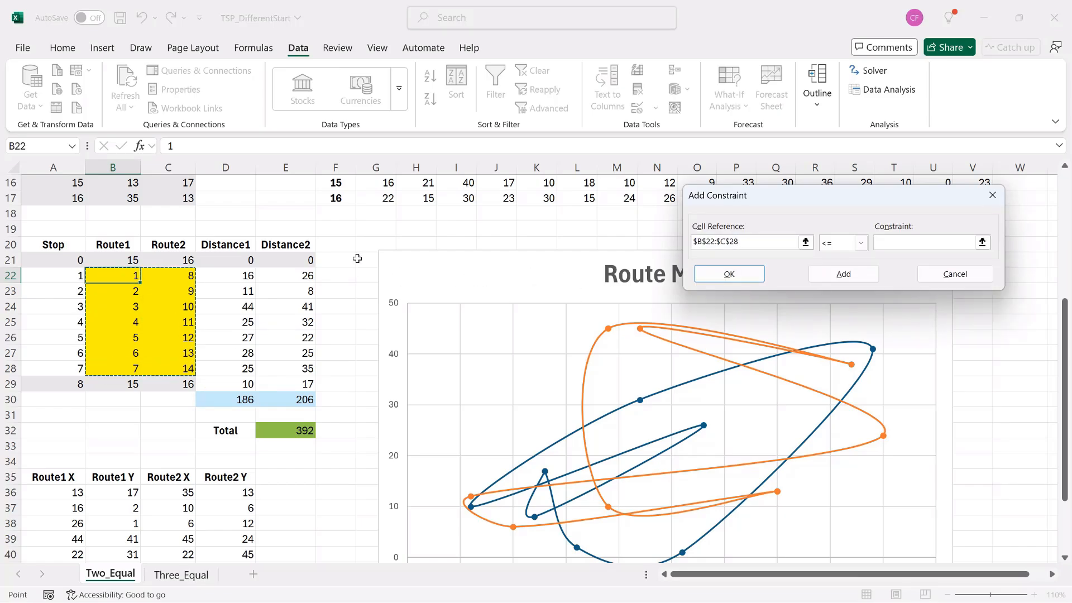
click(862, 243)
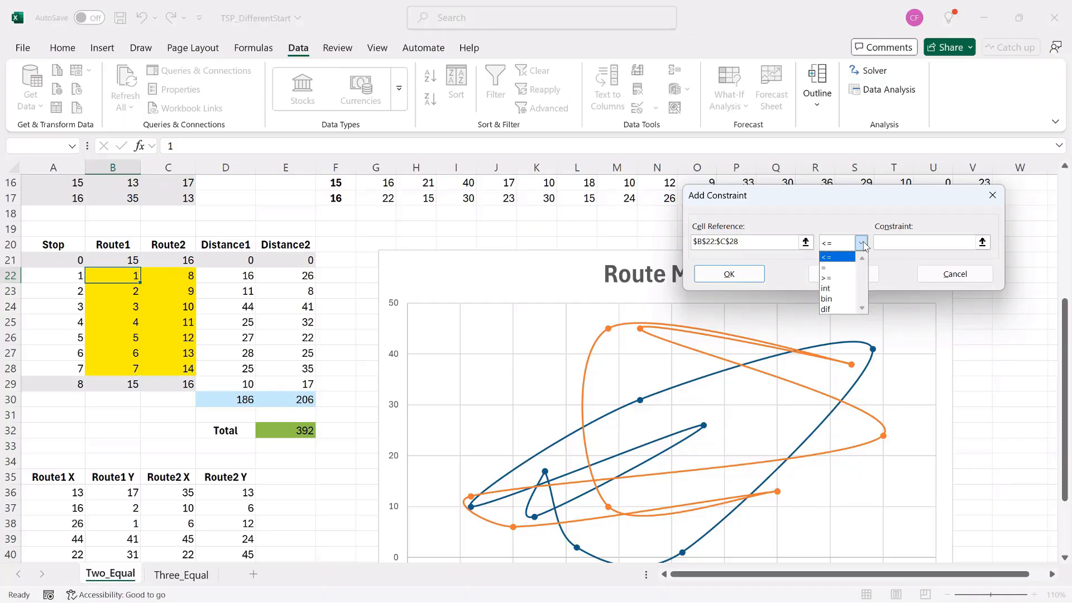
click(838, 310)
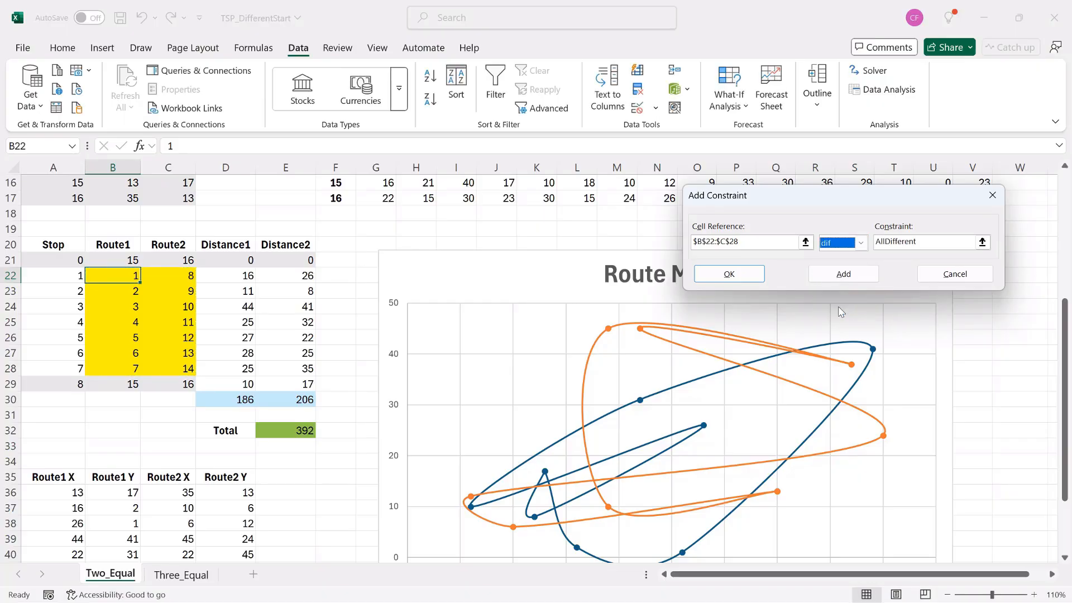
click(731, 273)
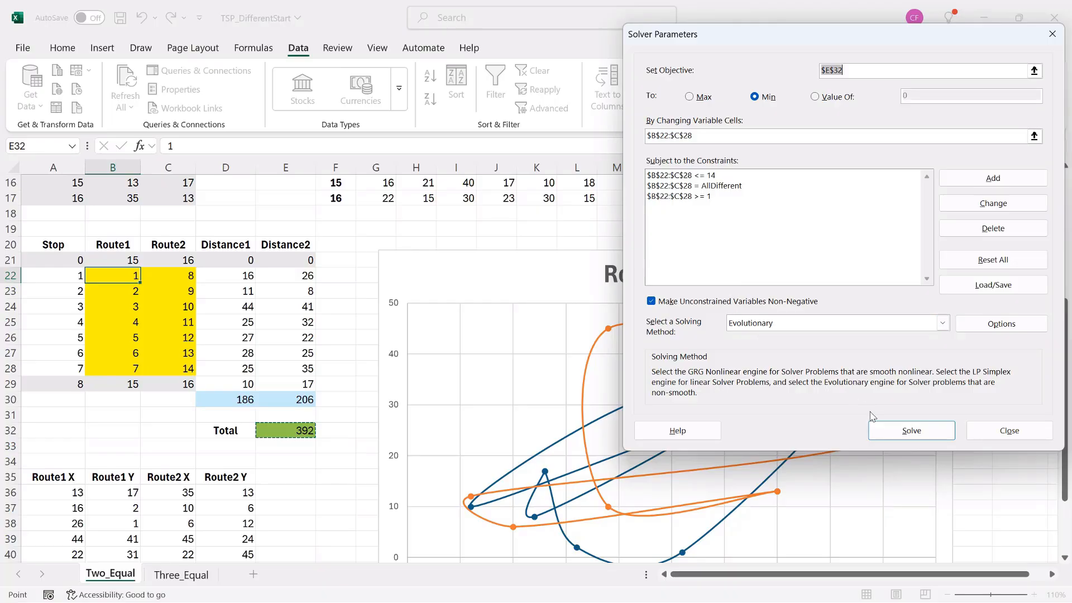
Run Solver, keep its solution, and review the optimized routes and the Route Maps chart.
click(897, 431)
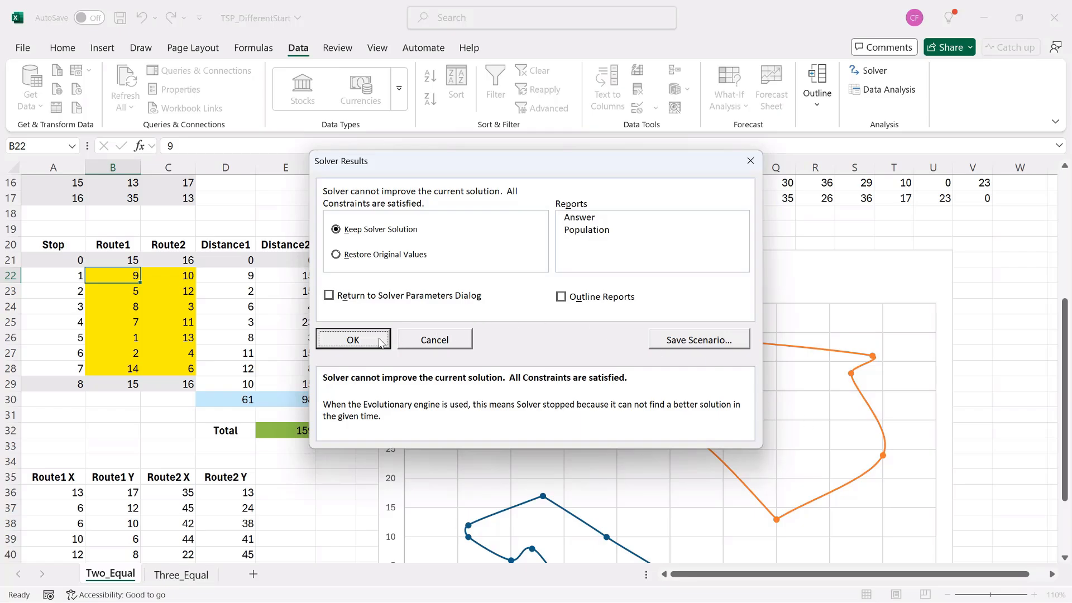
click(353, 340)
scroll(366, 315, down, 1)
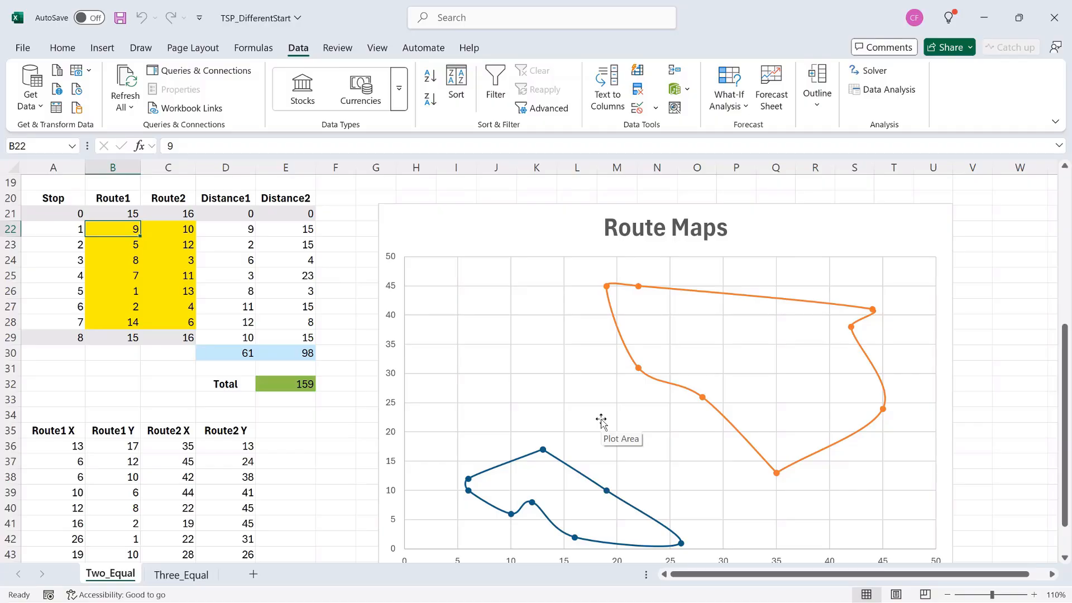
scroll(360, 408, down, 1)
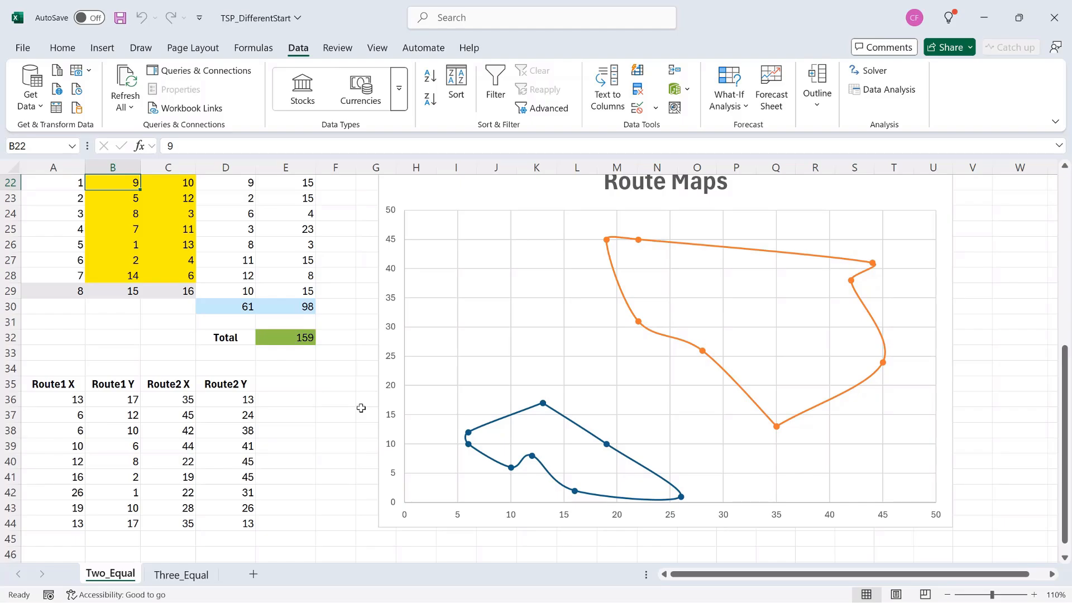
scroll(361, 408, up, 1)
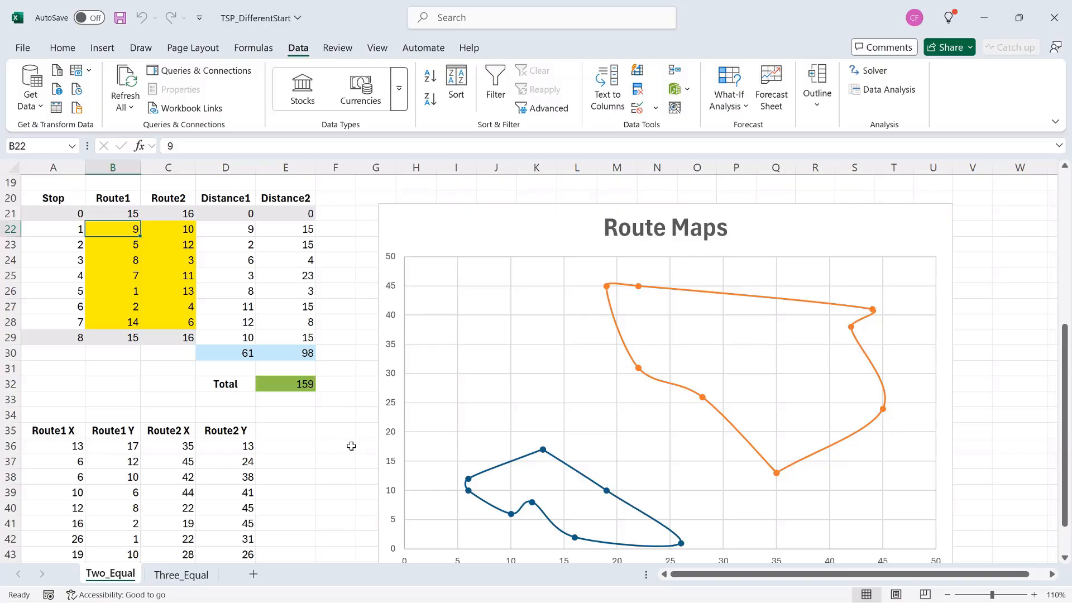
Examine the three-route model on the Three_Equal sheet, including its routes, distances, total, coordinates and route chart.
click(204, 573)
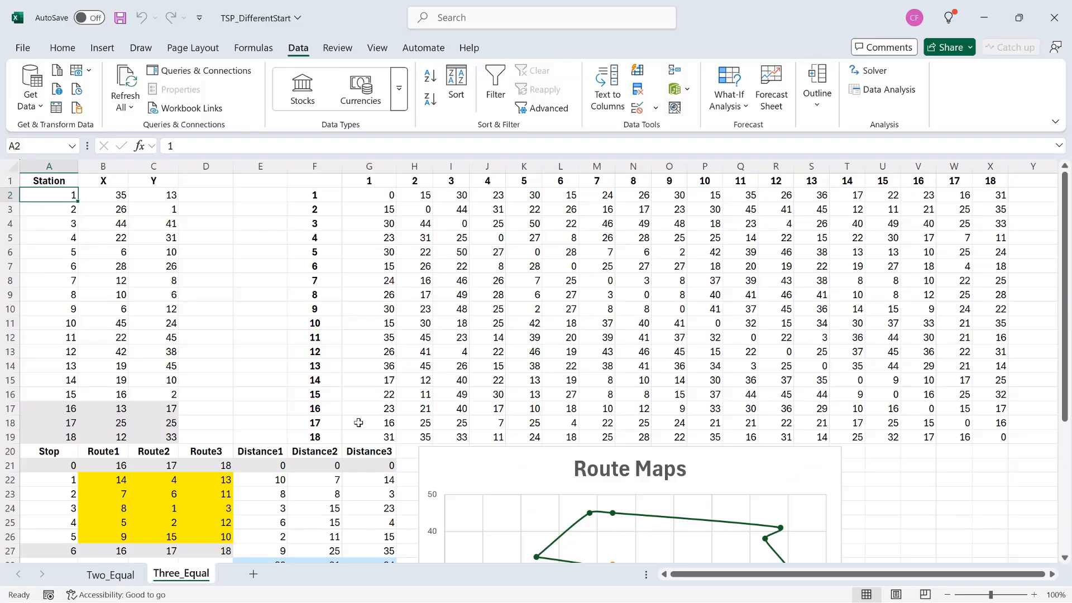
scroll(359, 423, down, 4)
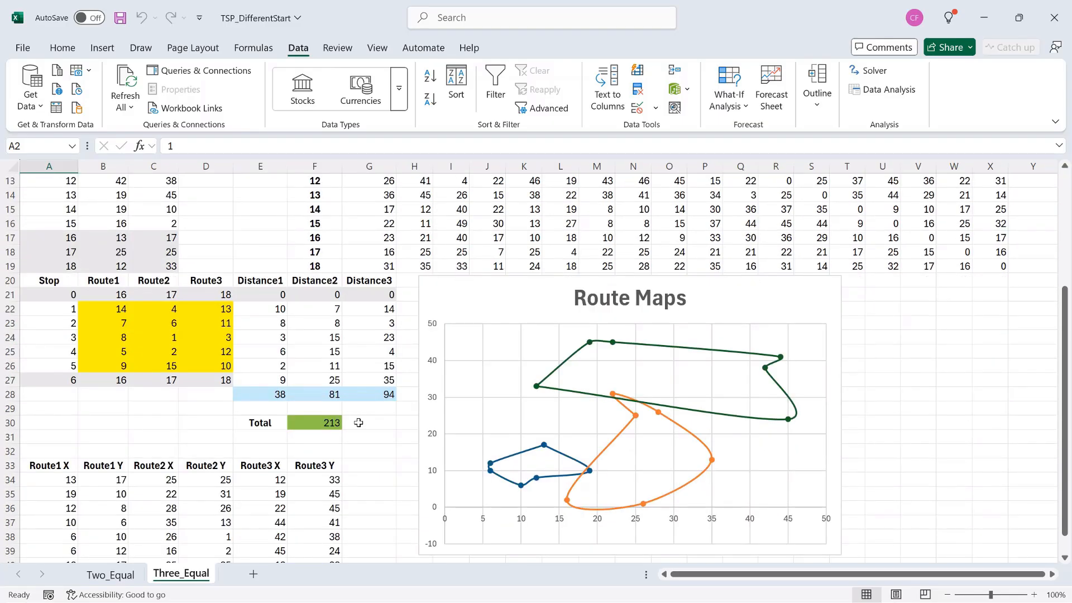
scroll(358, 423, down, 1)
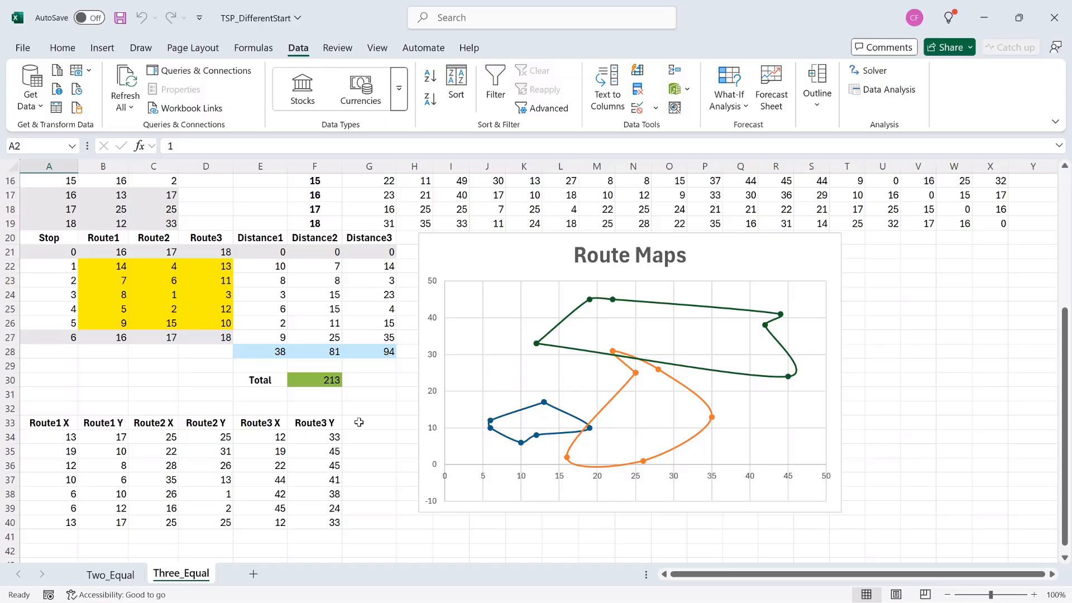
scroll(360, 423, up, 1)
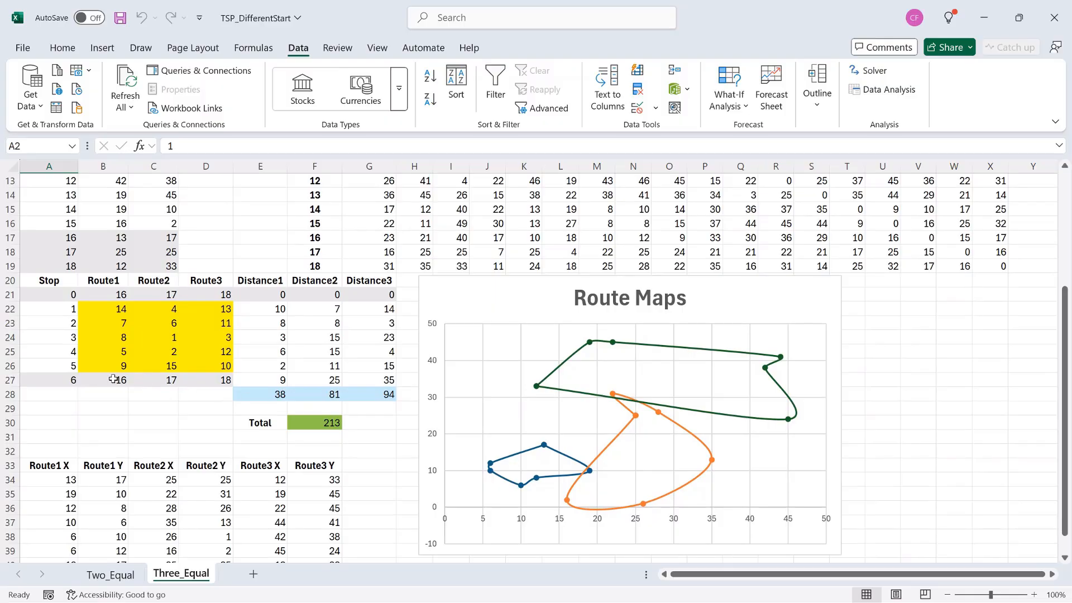